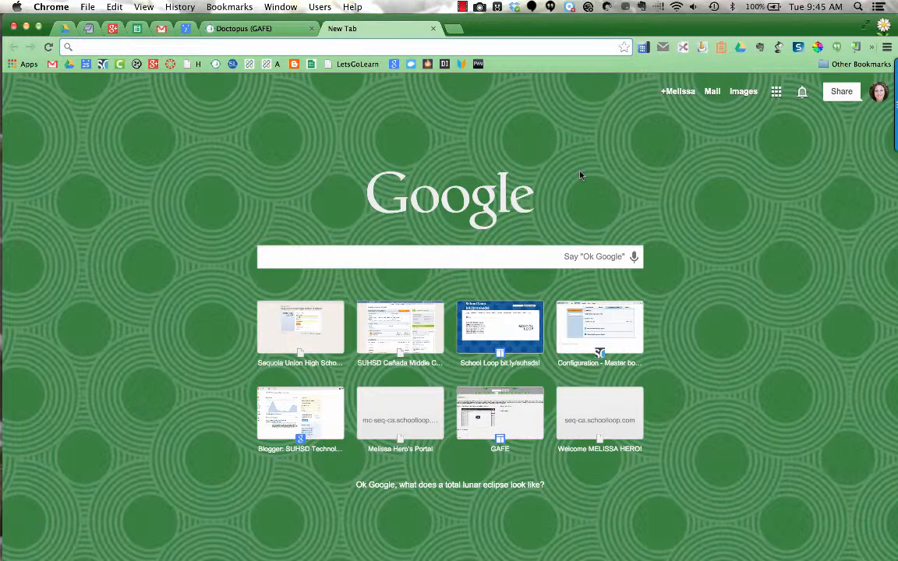
Step: Create a new blank Google spreadsheet and name it "1st Period 2014 Roster"
left_click(739, 49)
left_click(699, 111)
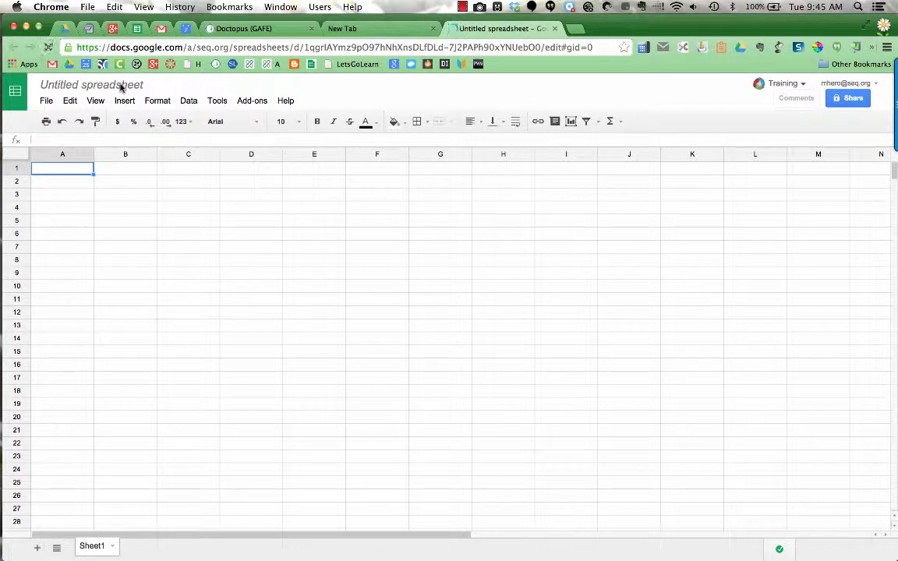
left_click(121, 88)
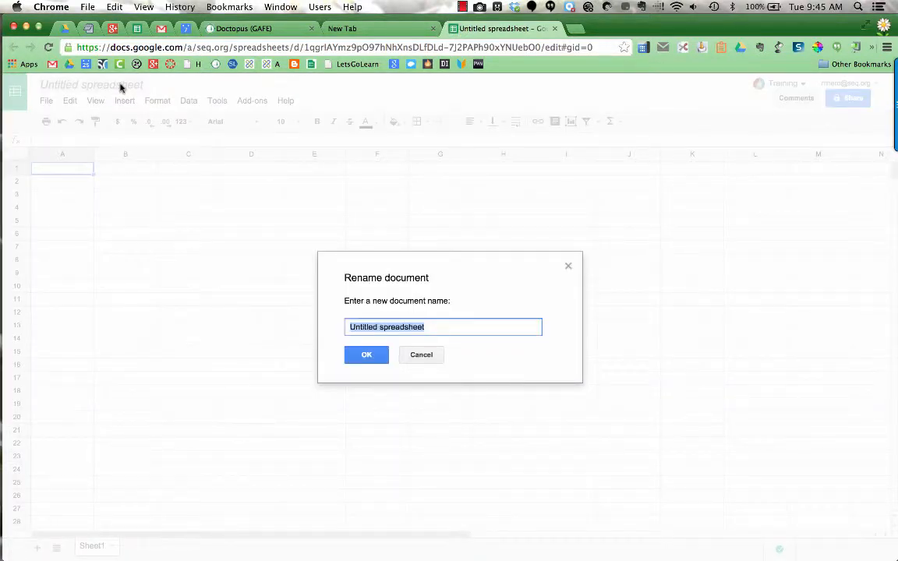
type("1st Period")
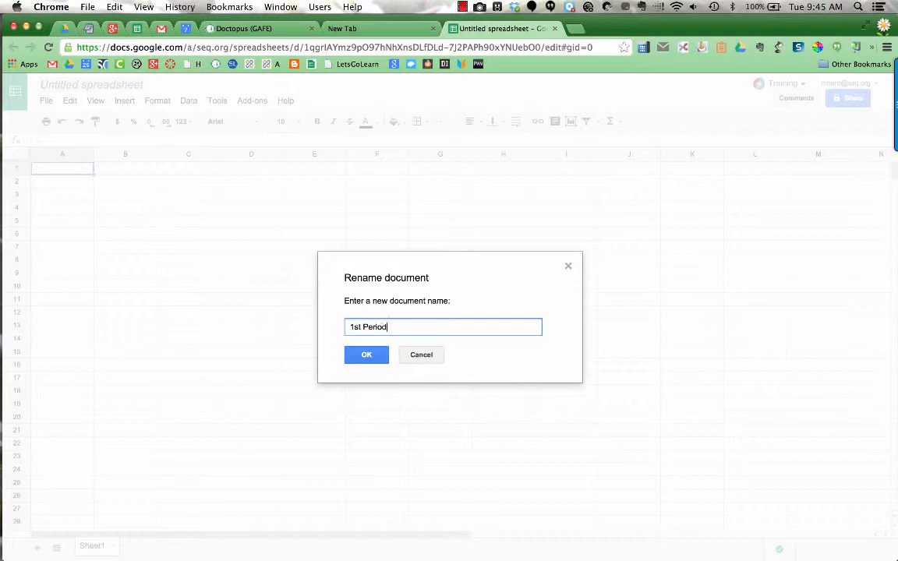
type(" 2014 Roster")
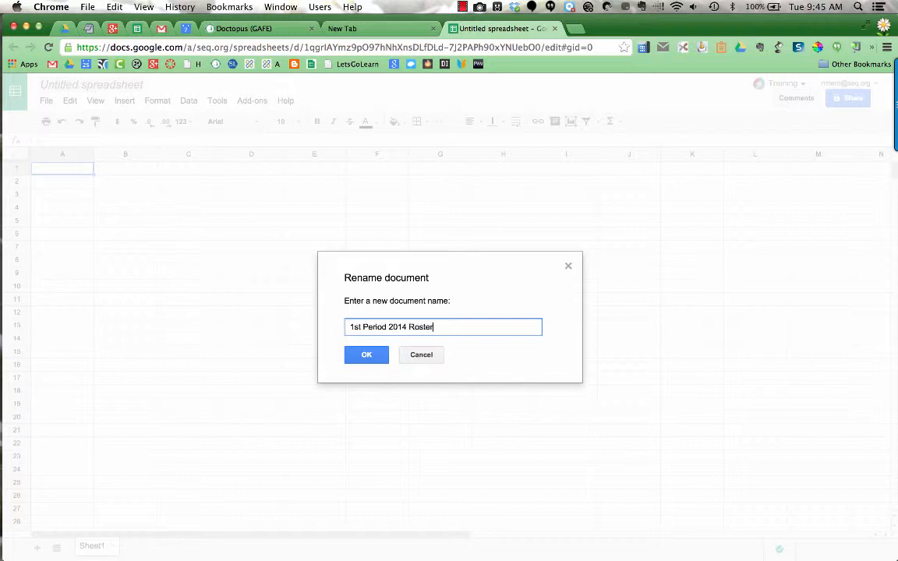
left_click(366, 355)
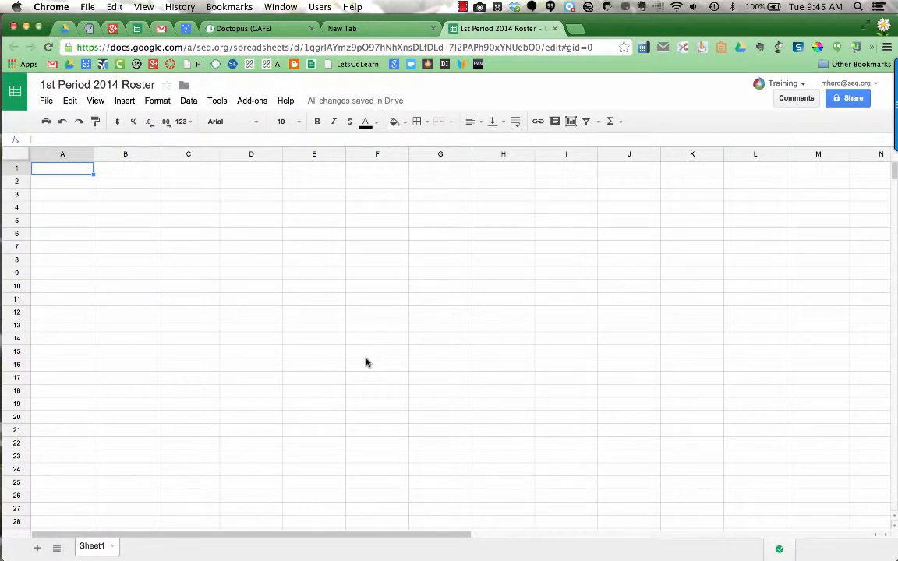
Step: Search the add-on store for "doctopus" to check the add-on's listing, and close the store
left_click(250, 104)
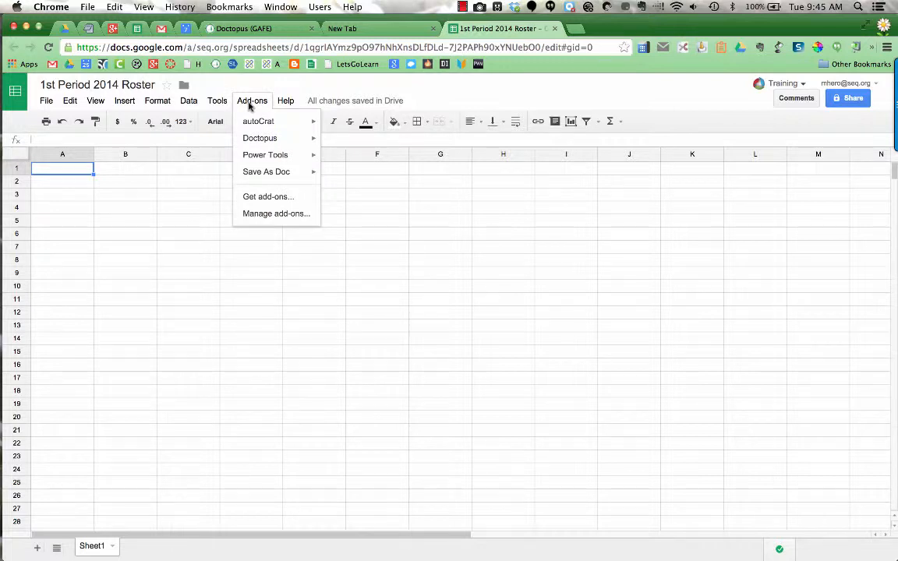
mouse_move(254, 141)
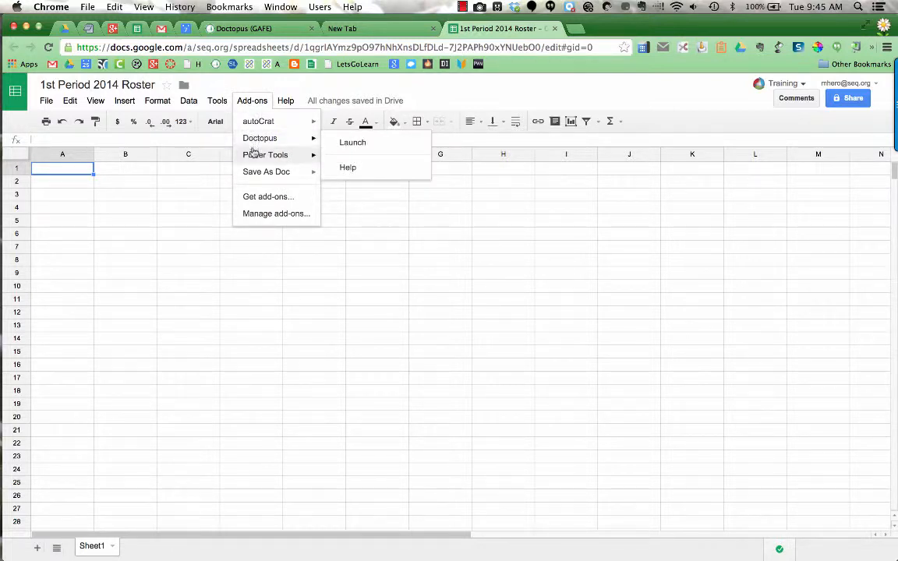
left_click(254, 198)
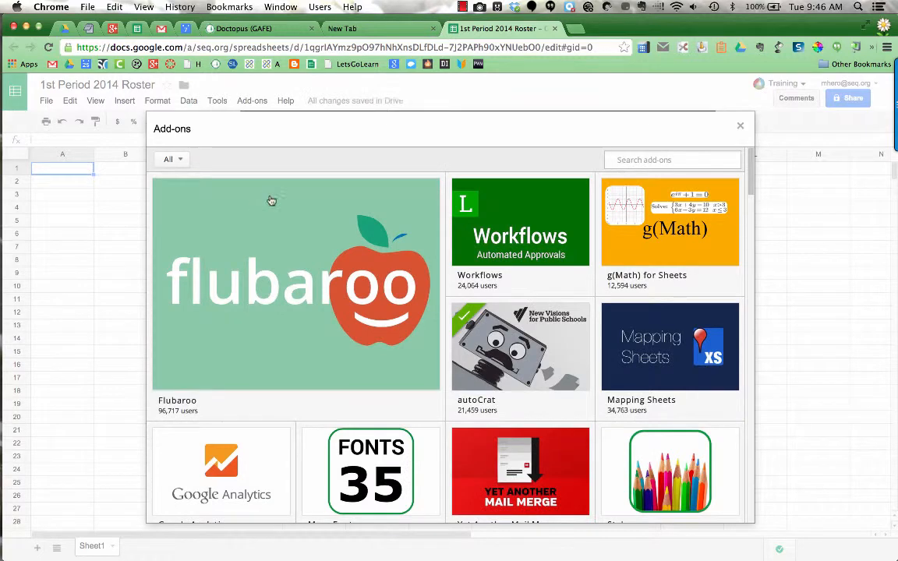
scroll(547, 301, "down", 3)
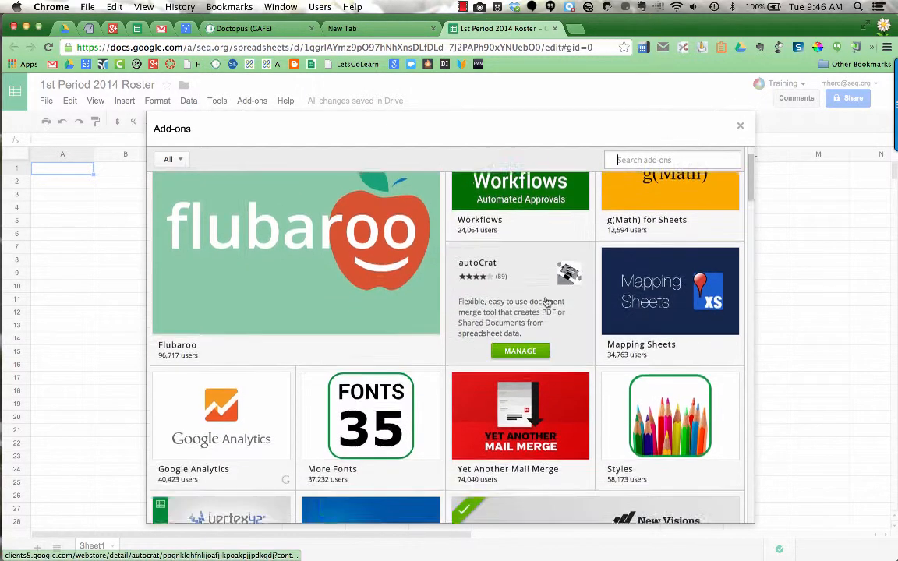
scroll(547, 301, "up", 3)
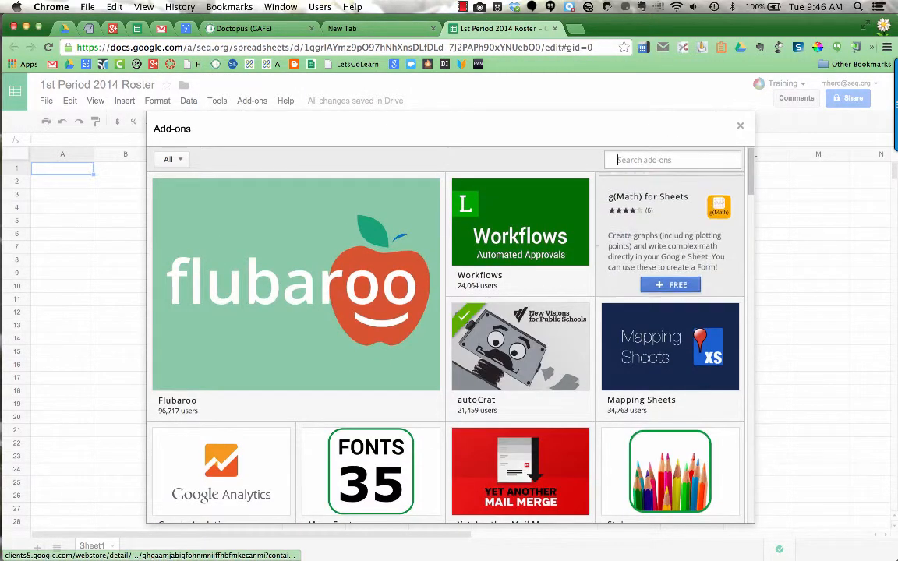
type("doctopus")
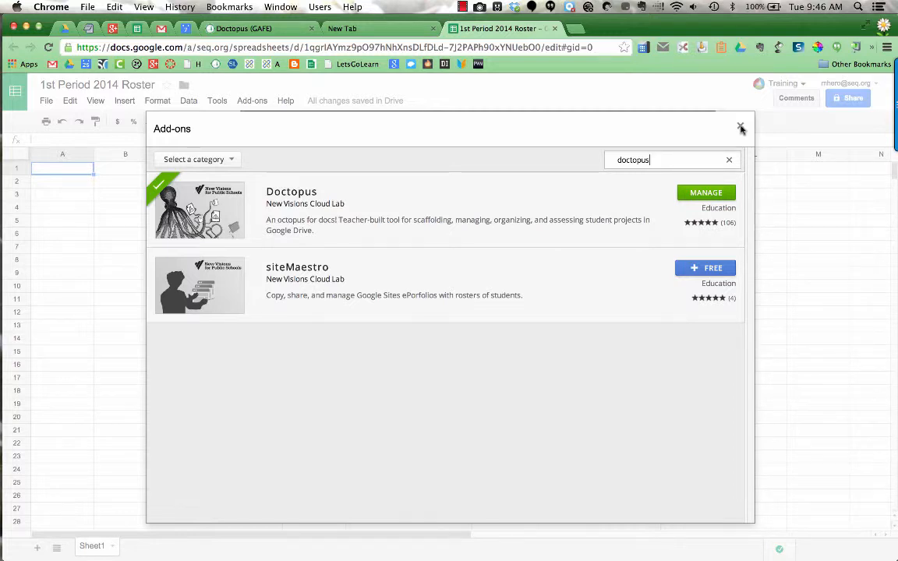
left_click(740, 128)
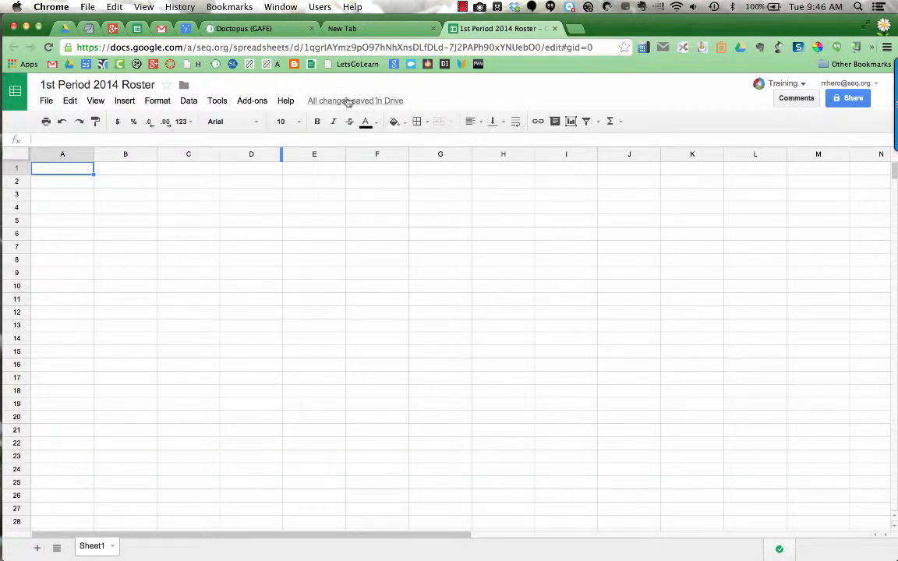
Step: Launch the Doctopus add-on and create a new roster with the "on this Sheet" method
left_click(252, 102)
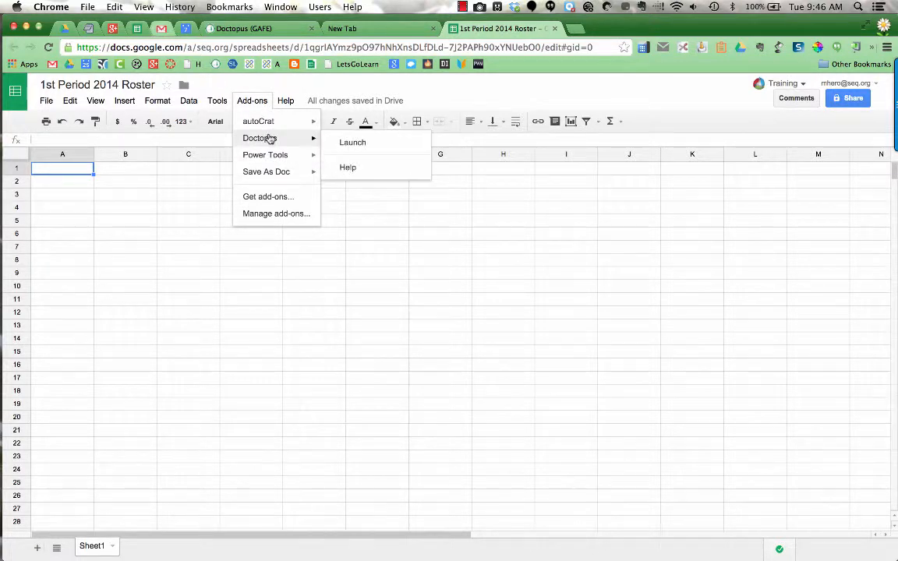
left_click(343, 144)
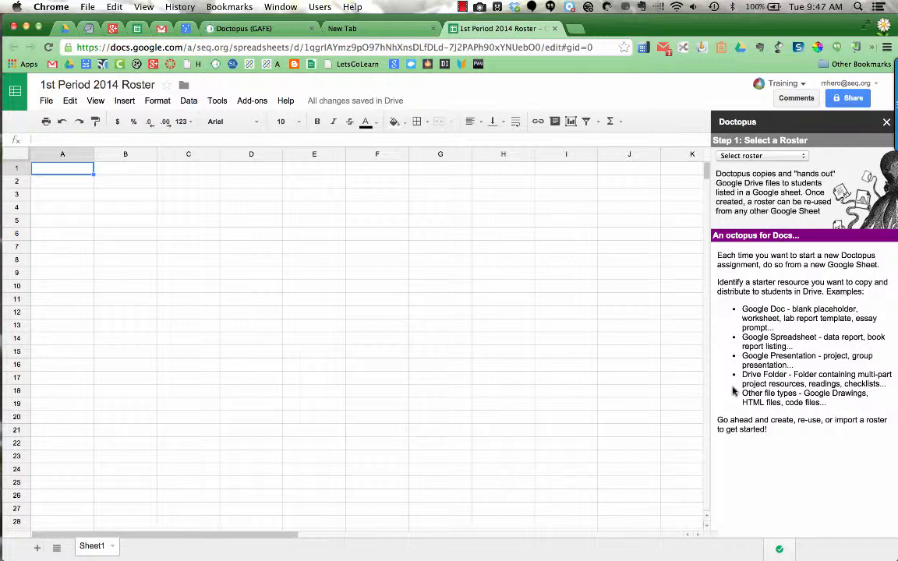
left_click(761, 157)
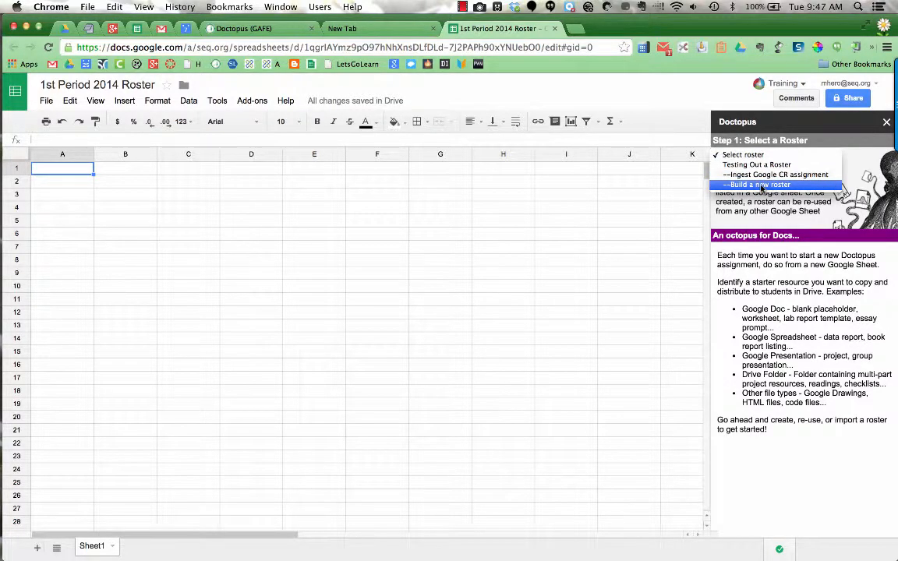
left_click(761, 185)
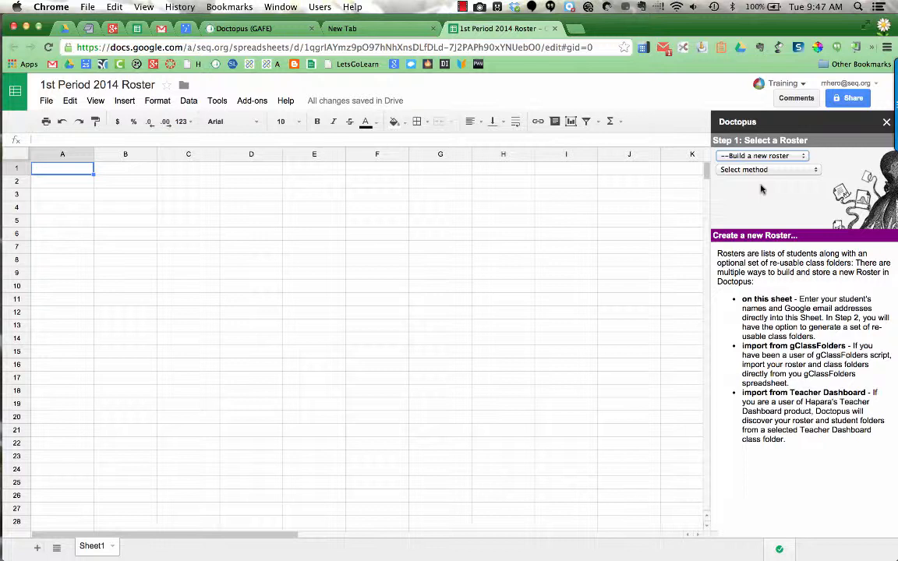
left_click(757, 170)
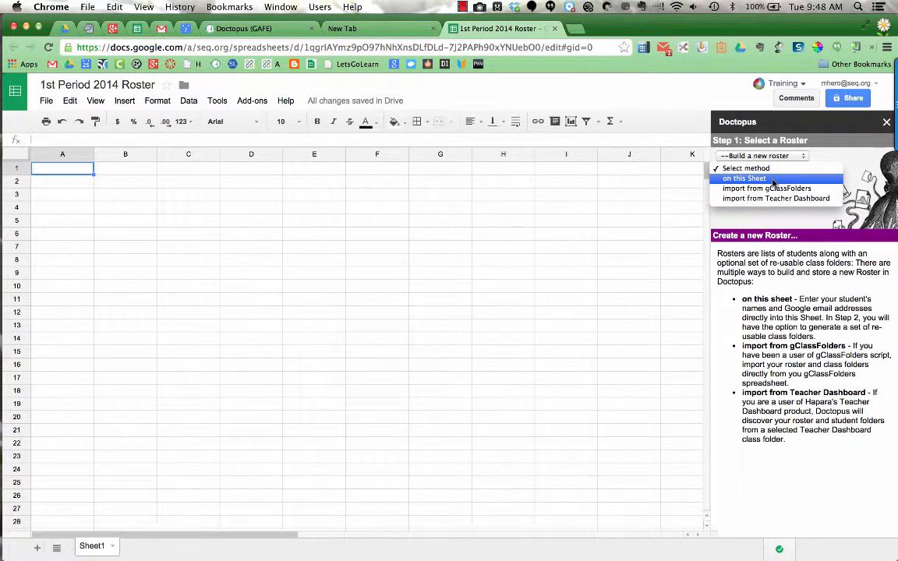
left_click(772, 181)
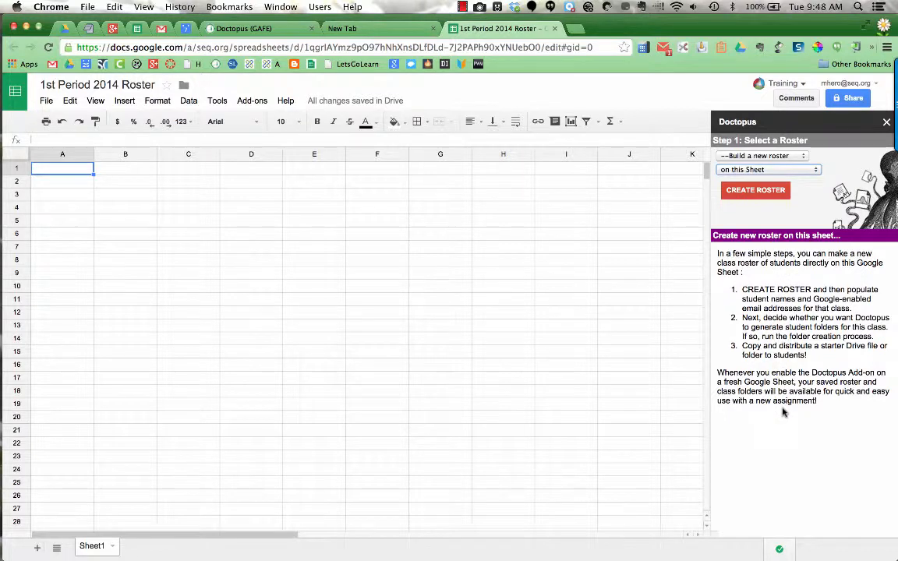
left_click(756, 192)
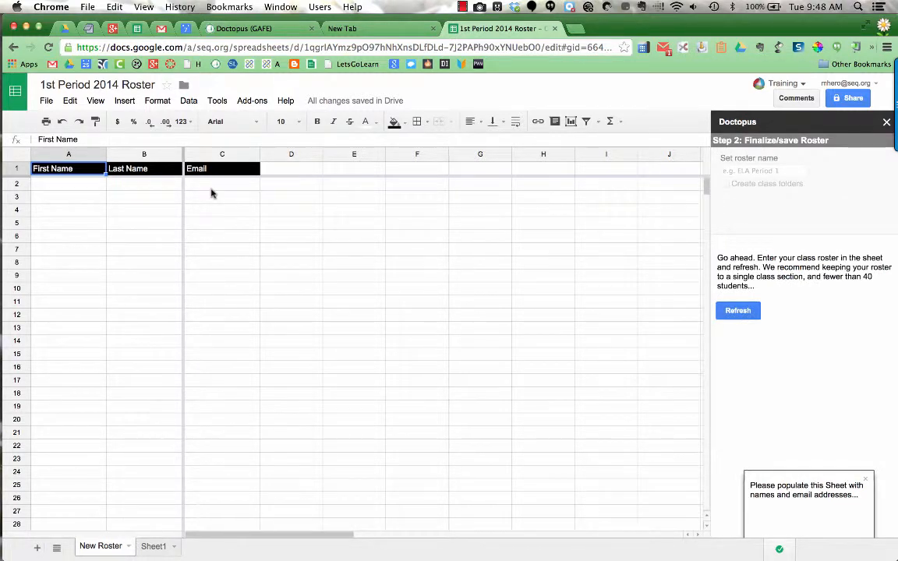
Step: Copy the students' first names, last names and emails (D2:F28) from extract (5).csv in Excel and paste them into New Roster from A2
mouse_move(76, 174)
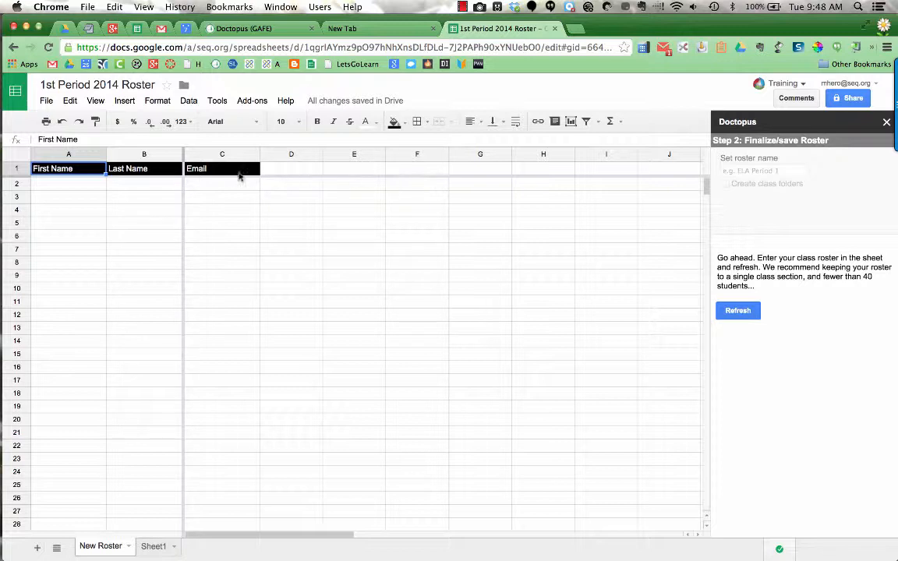
left_click(78, 238)
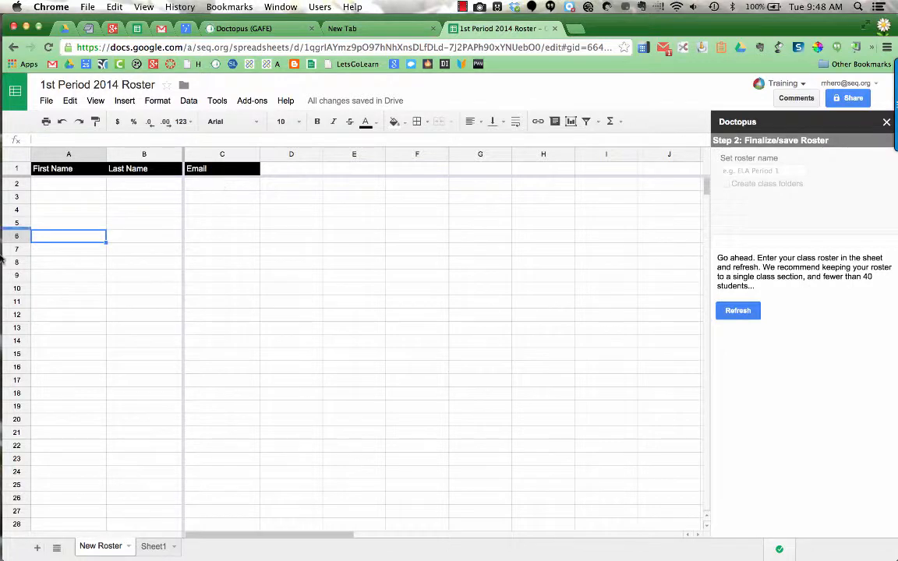
mouse_move(4, 264)
left_click(16, 413)
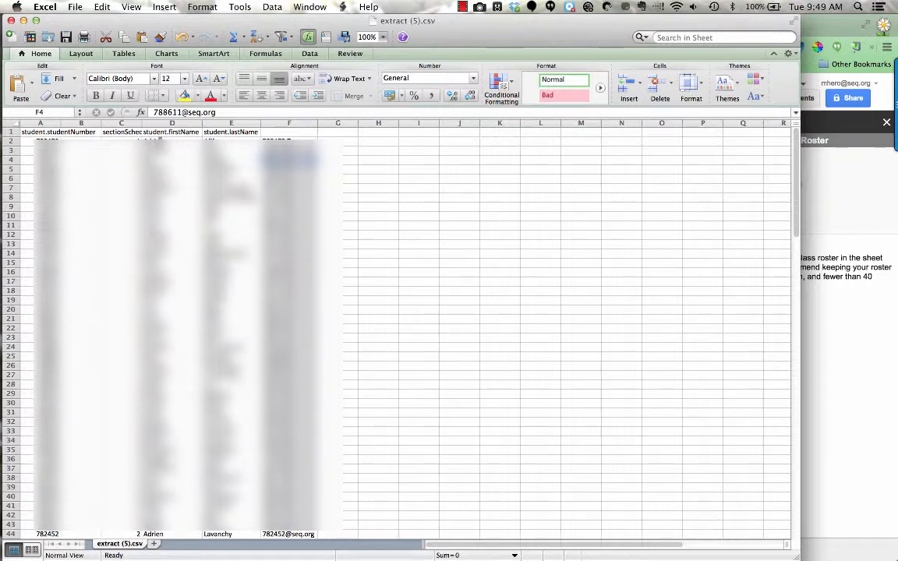
left_click_drag(159, 141, 293, 385)
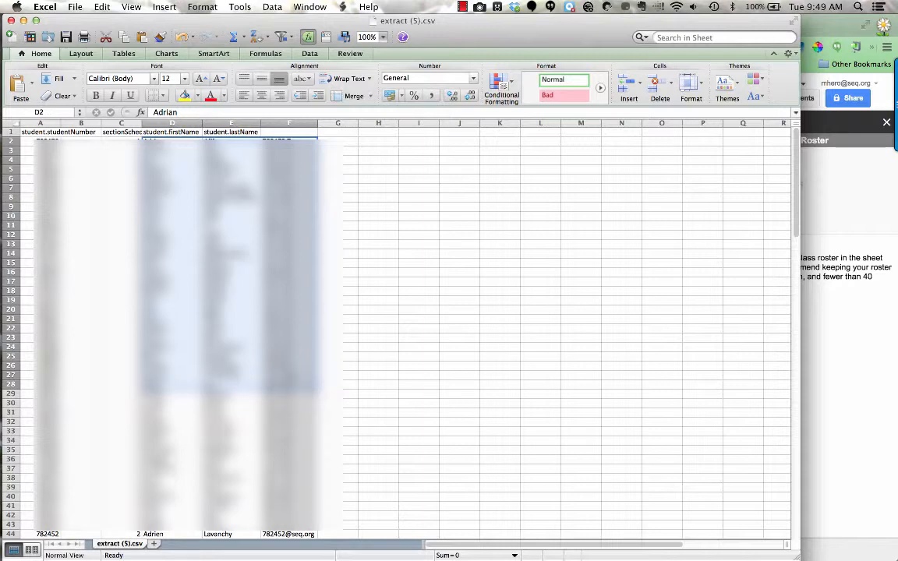
key("super+c")
left_click(850, 397)
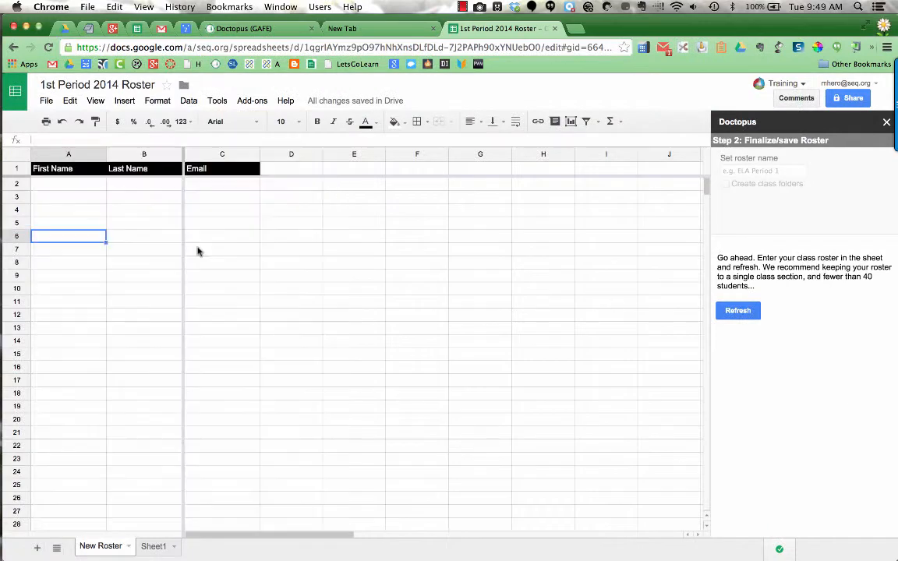
left_click(68, 185)
right_click(69, 184)
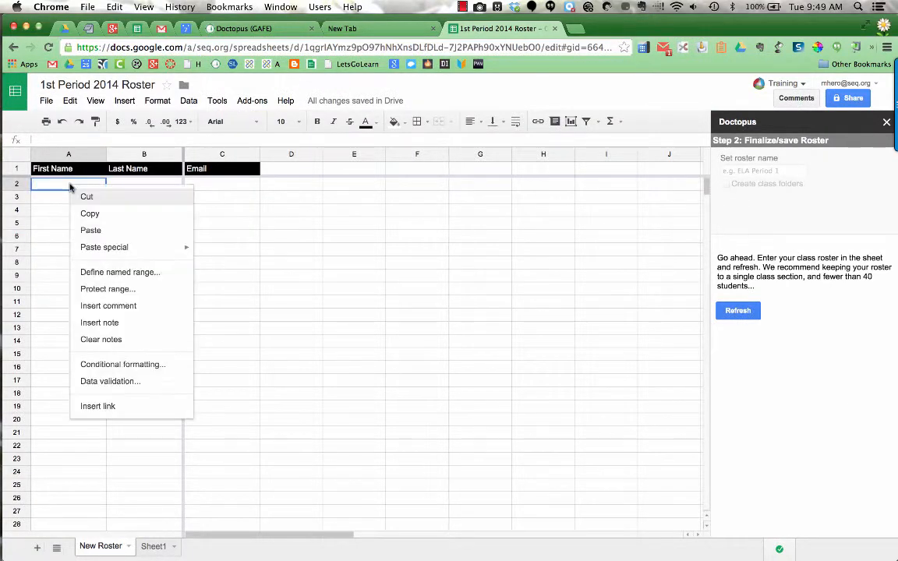
left_click(90, 231)
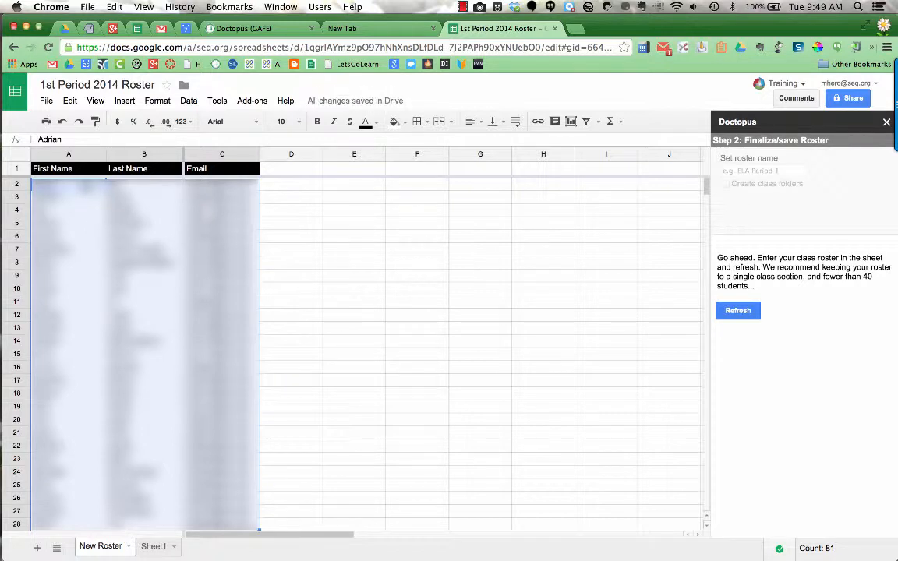
Step: Clear all the pasted student data below the headers of the New Roster sheet
left_click_drag(88, 187, 184, 550)
key("Delete")
scroll(117, 351, "up", 10)
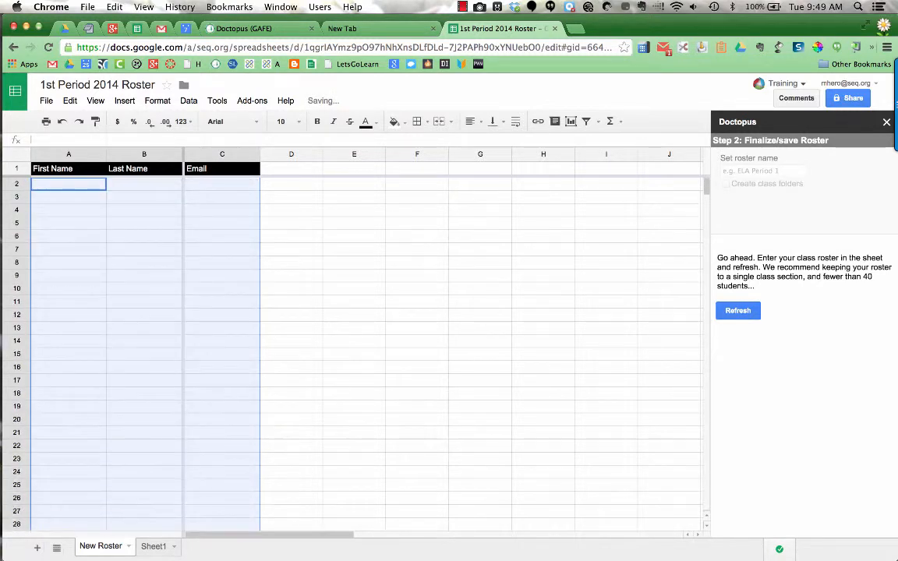
left_click(141, 240)
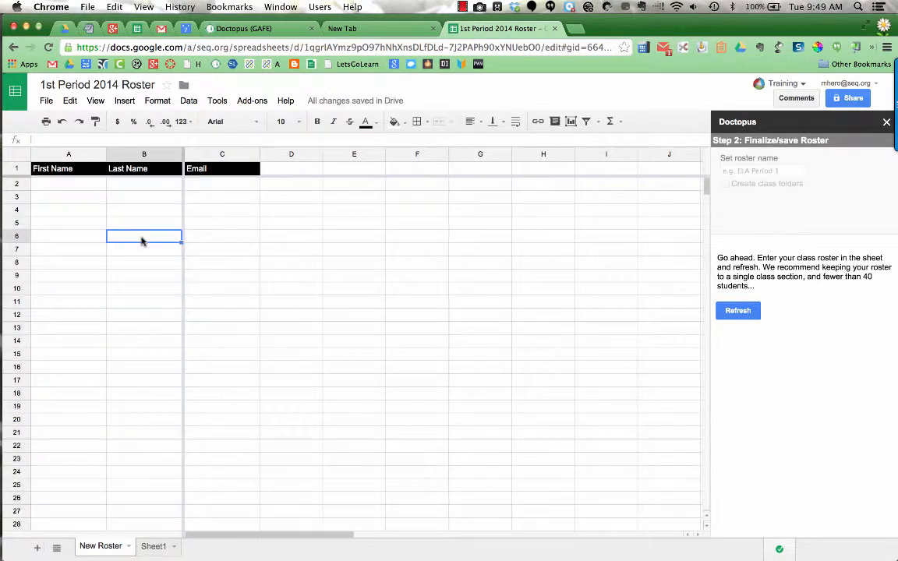
Step: Enter four students' first names, last names and emails in rows 2 to 5, and refresh the Doctopus roster
left_click(73, 187)
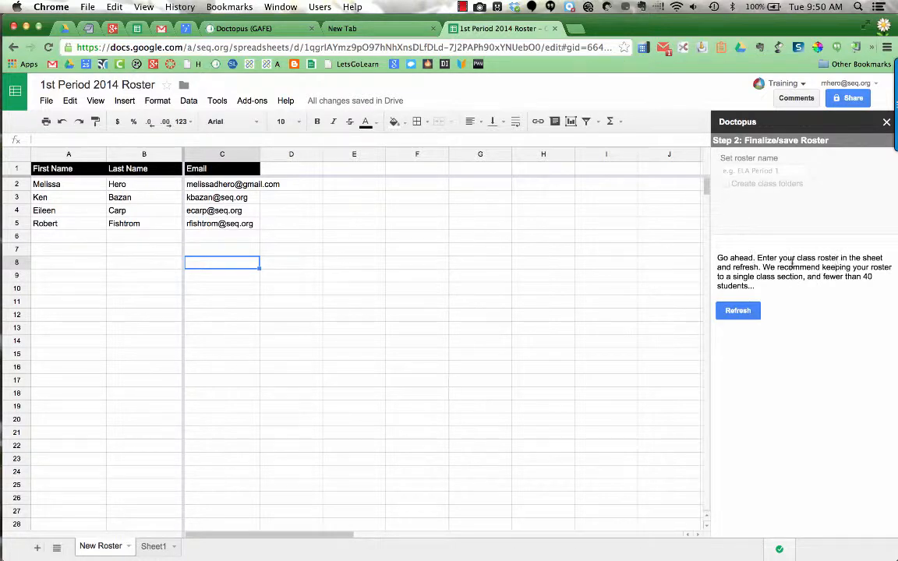
left_click(738, 311)
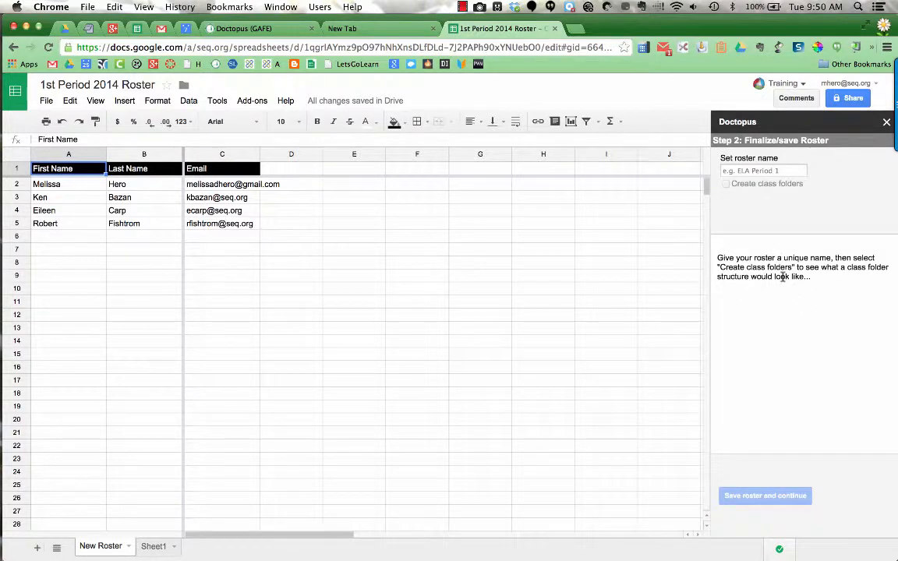
Step: Name the roster "1st Period 2014-2015", enable class folder creation, and view the tips for the Teacher and Class Edit sample folders
left_click(752, 170)
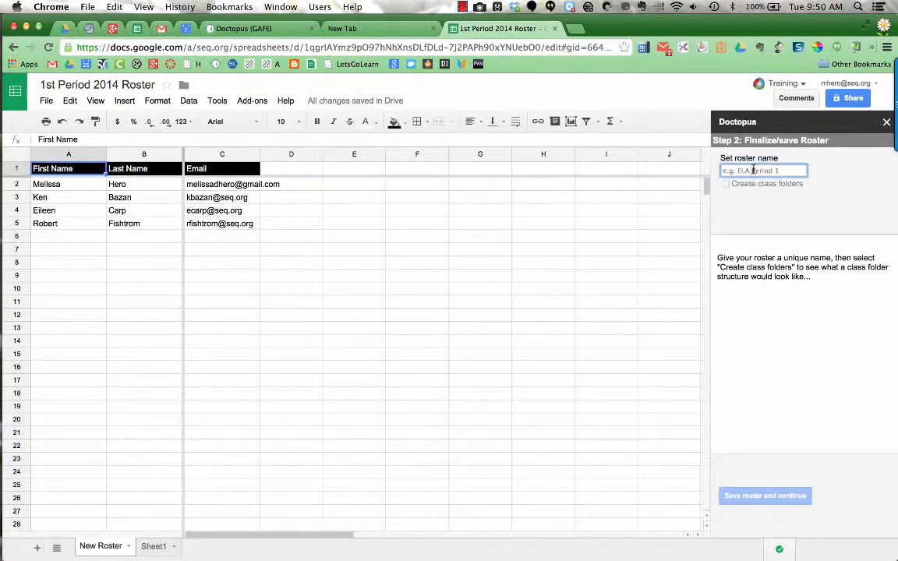
type("1st Per")
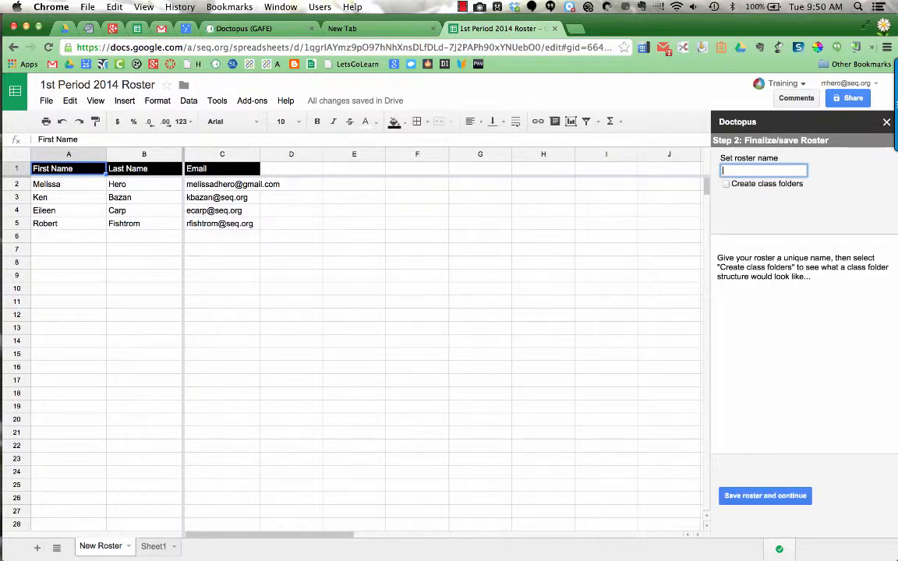
type("iod 2014-2015")
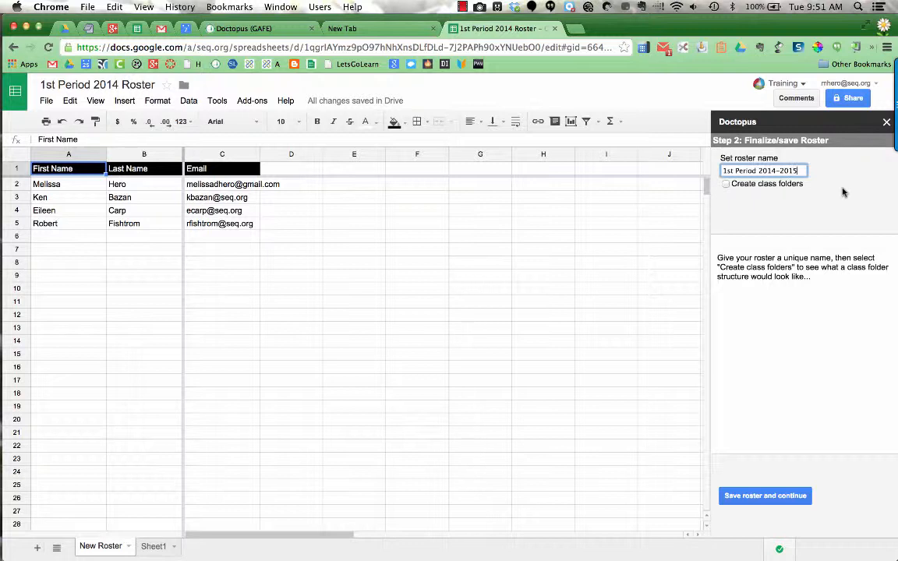
left_click(727, 185)
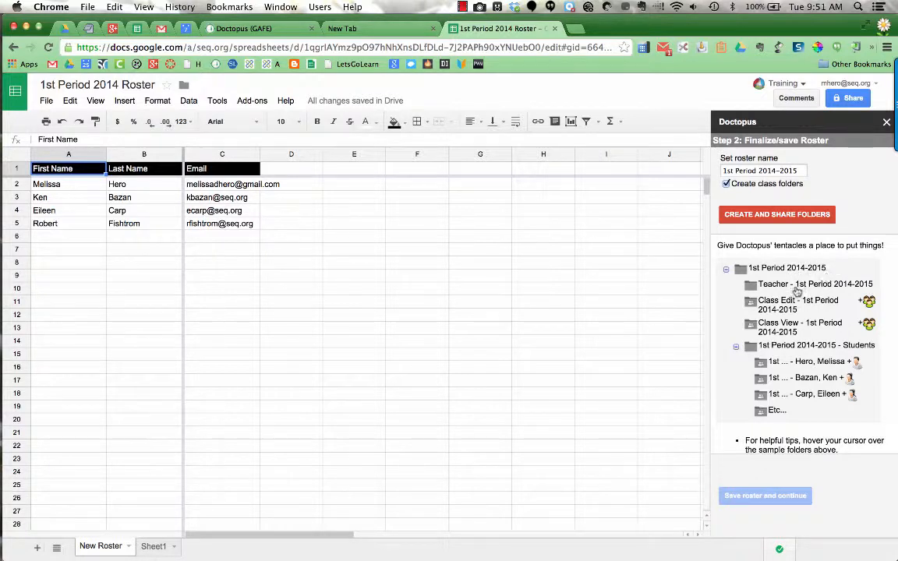
mouse_move(818, 290)
mouse_move(807, 309)
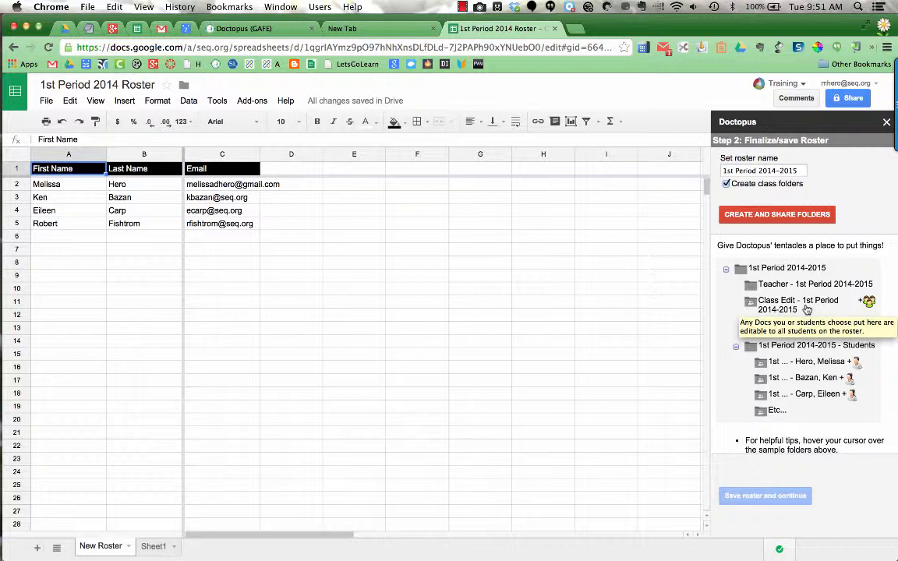
Step: Review the remaining sample folder tips and sharing notes, and create and share the 1st Period 2014-2015 class folders
mouse_move(766, 332)
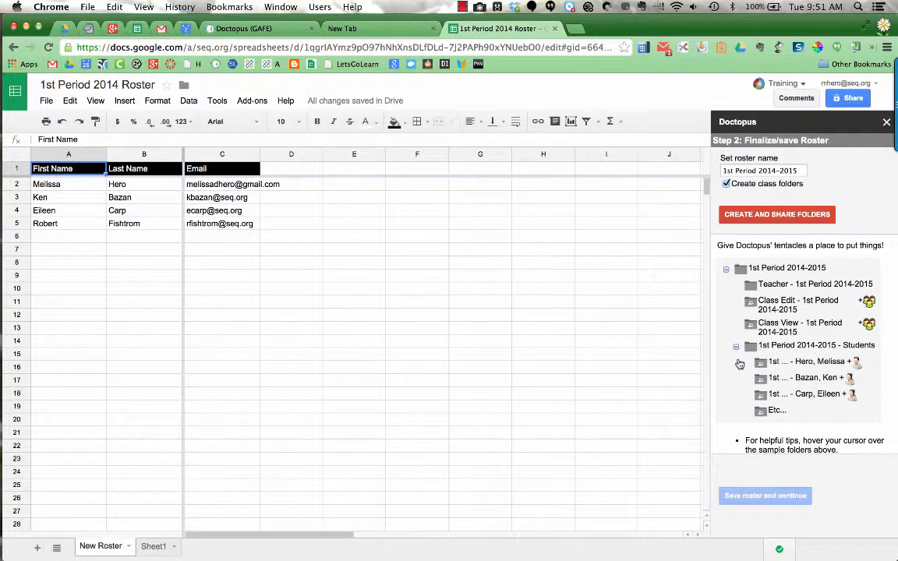
mouse_move(775, 348)
scroll(835, 430, "down", 1)
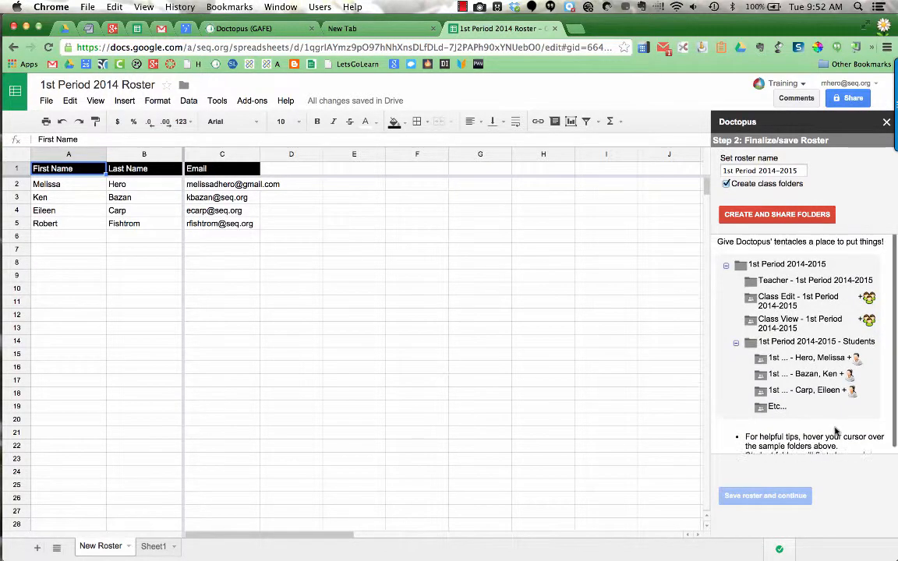
scroll(836, 431, "down", 5)
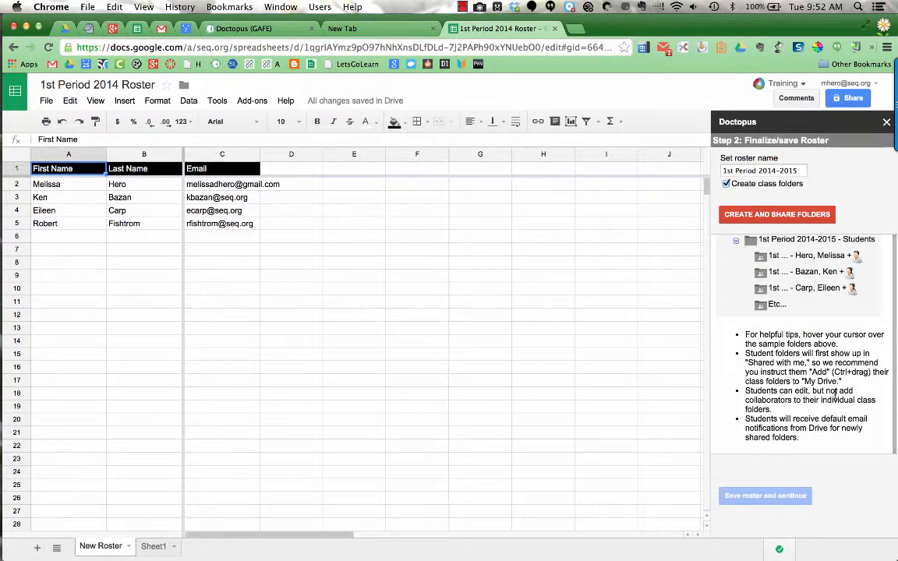
scroll(828, 409, "up", 5)
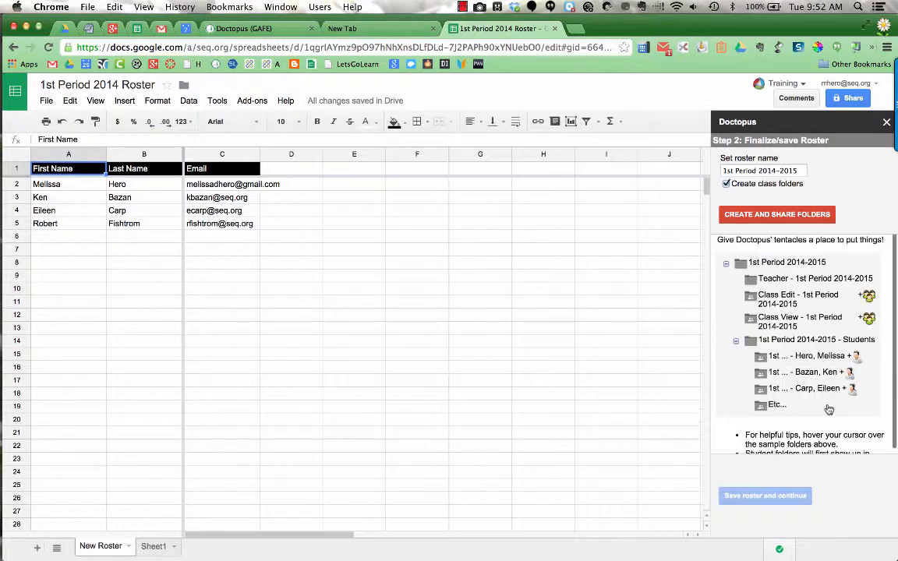
scroll(829, 409, "up", 1)
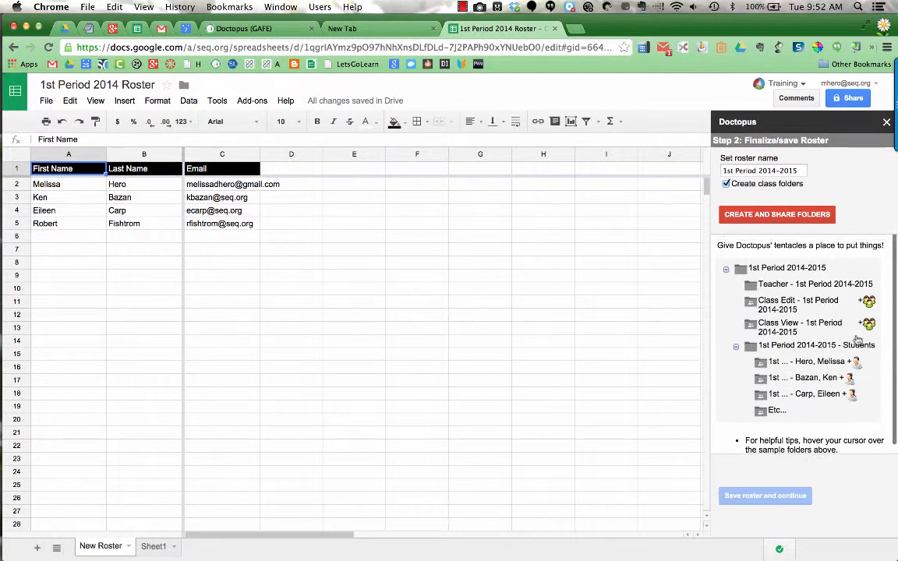
left_click(759, 217)
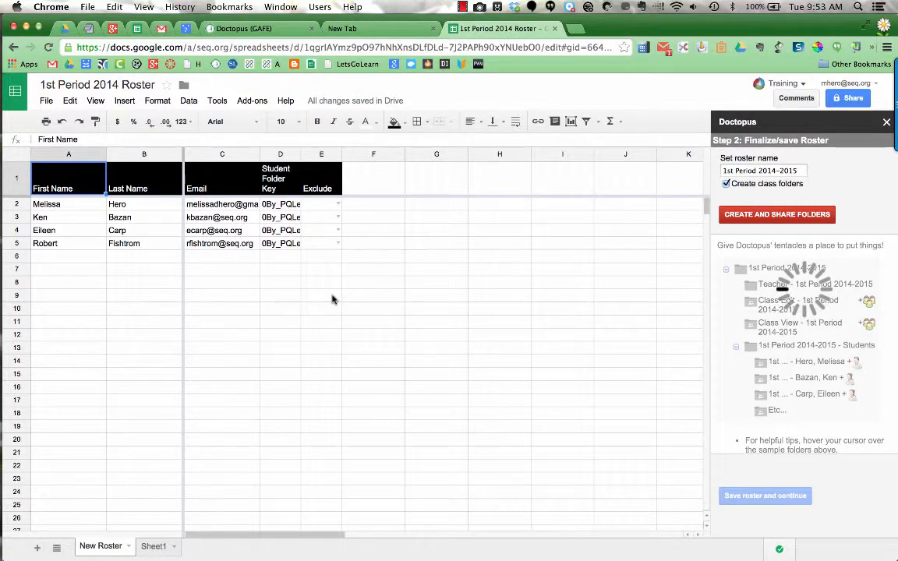
left_click(252, 102)
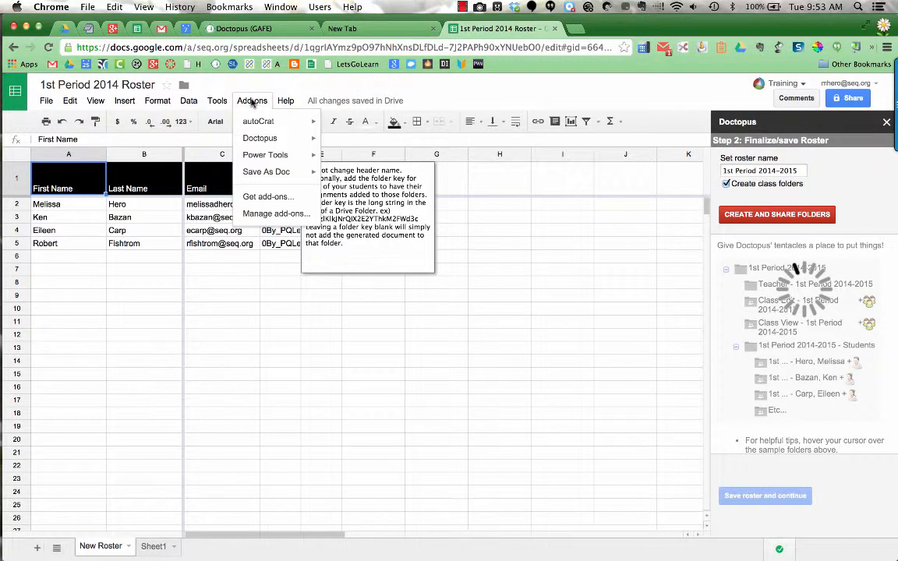
mouse_move(269, 139)
mouse_move(361, 143)
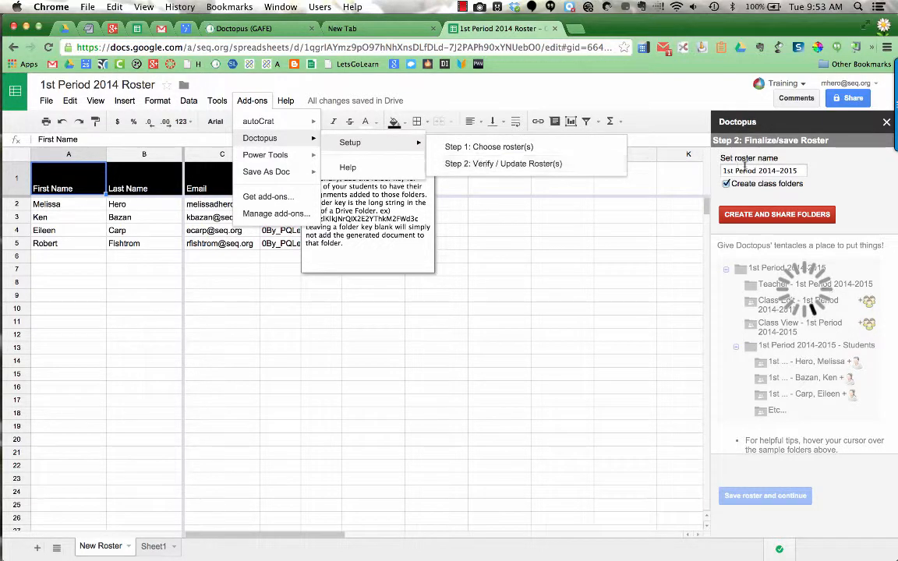
left_click(622, 244)
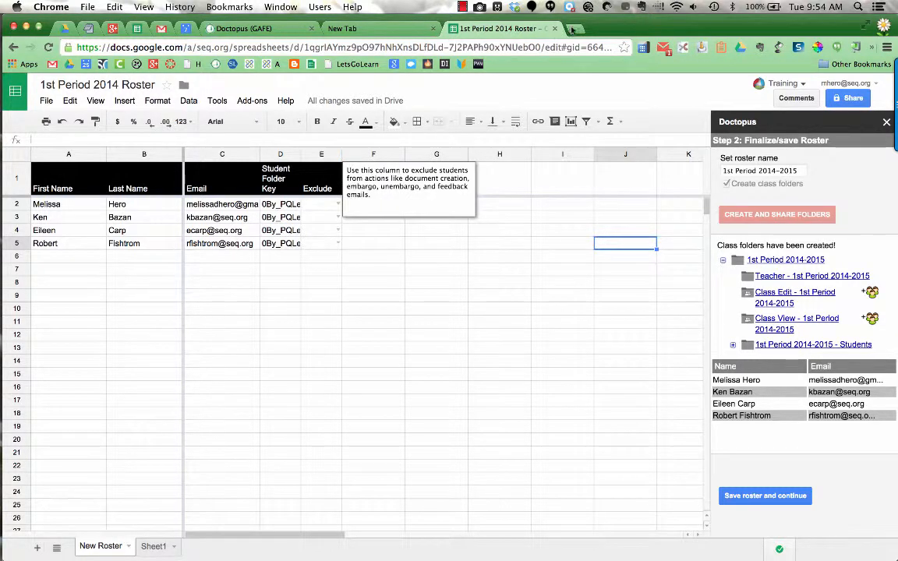
Step: Create a new Google spreadsheet and name it "2nd Period 2014"
left_click(739, 49)
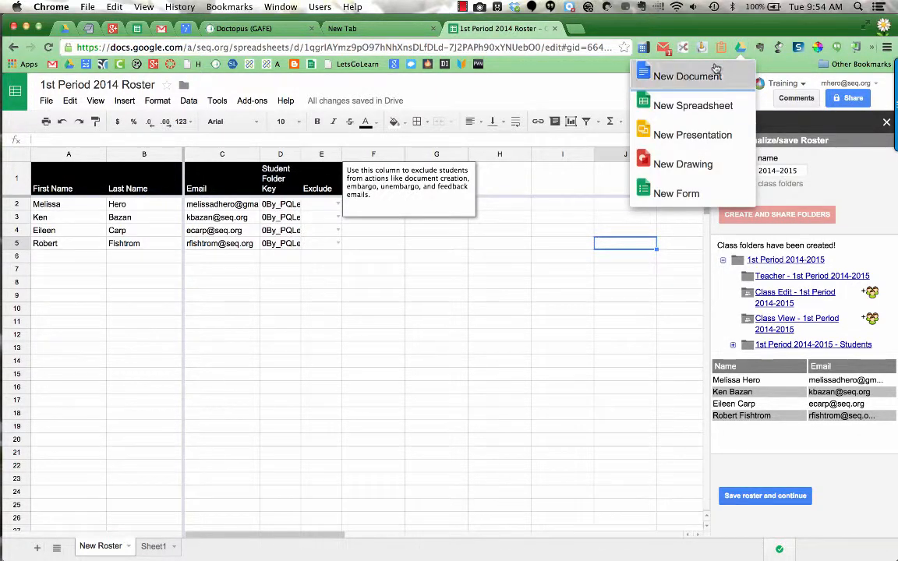
left_click(689, 111)
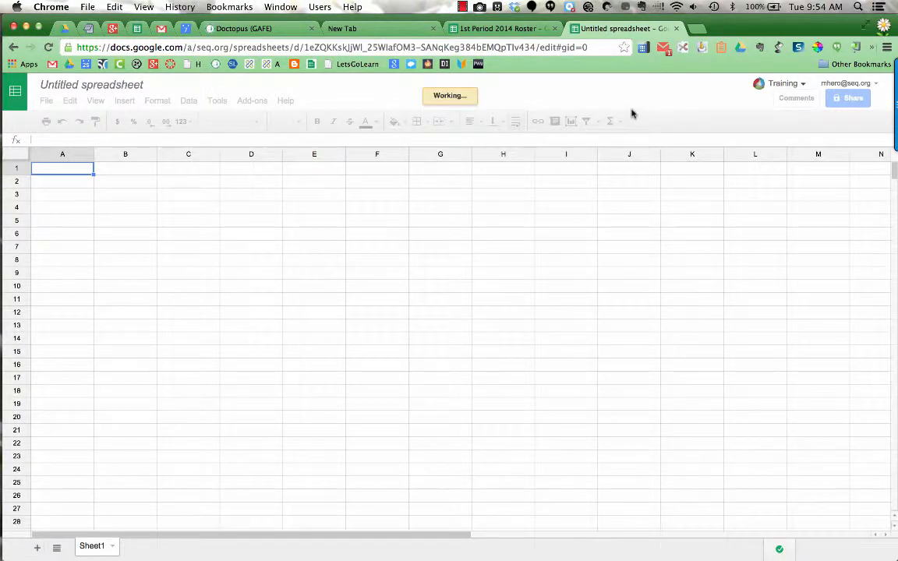
left_click(90, 85)
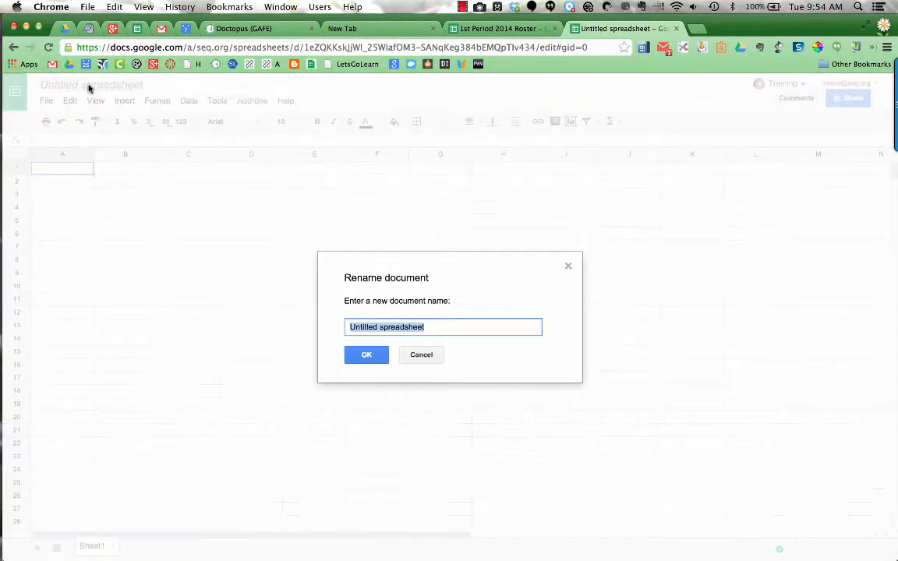
type("2nd Period 2014")
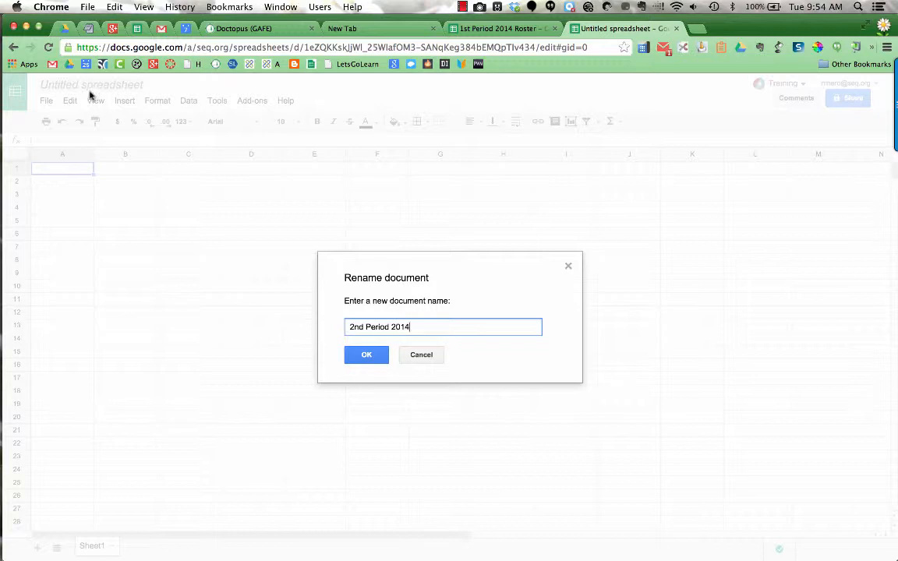
left_click(368, 356)
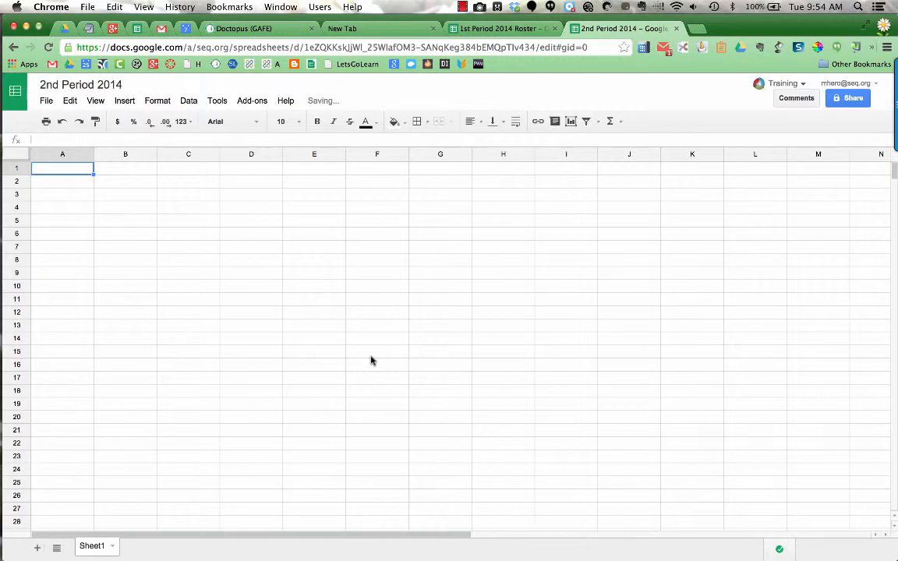
Step: Launch the Doctopus add-on in the 2nd Period 2014 spreadsheet and create a new roster on this sheet
left_click(260, 100)
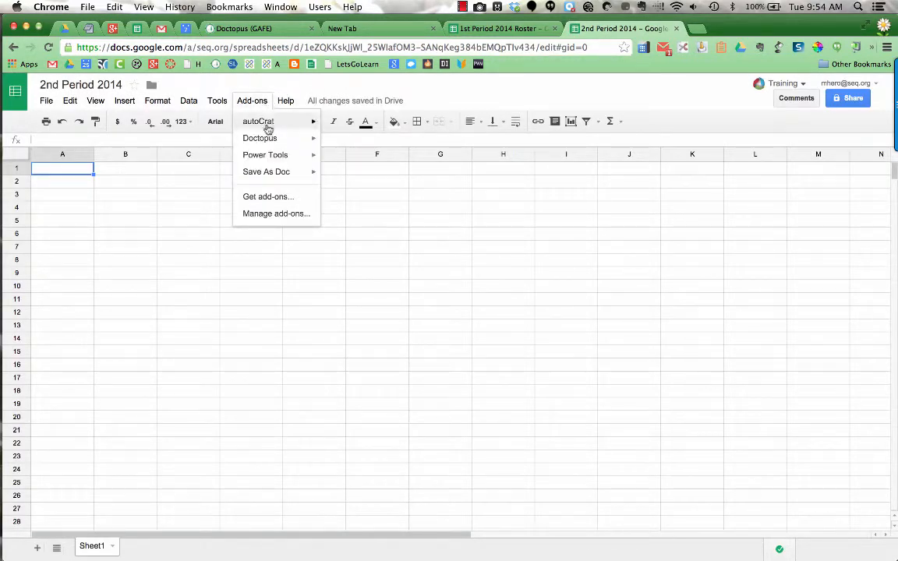
mouse_move(271, 143)
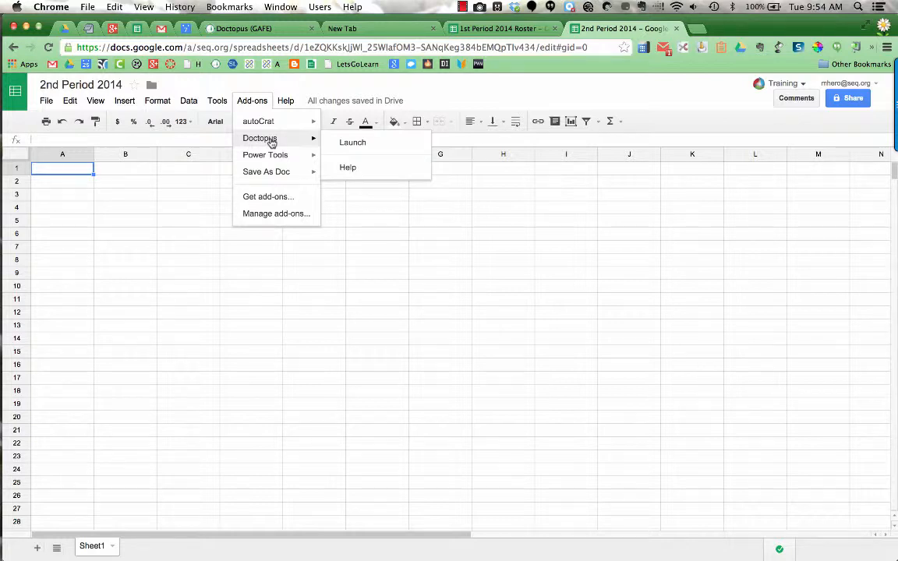
left_click(359, 142)
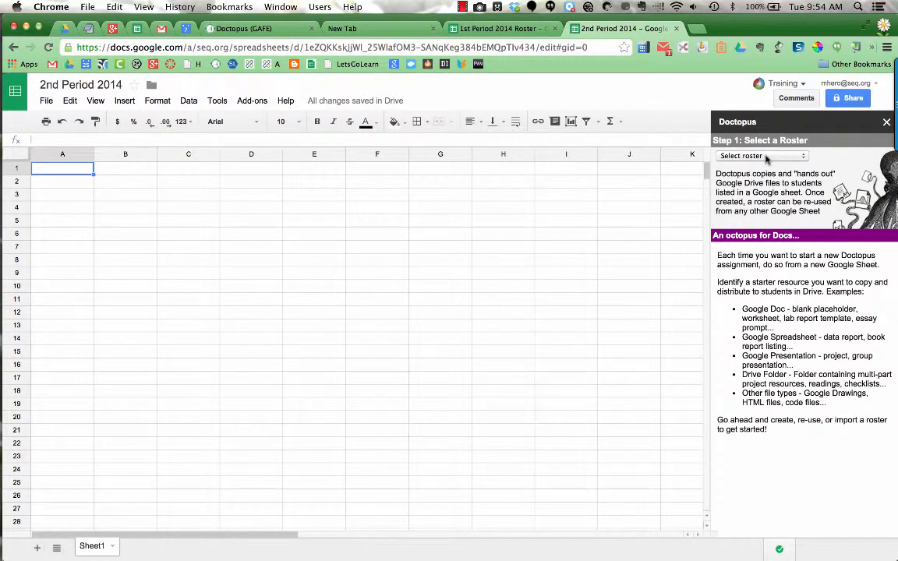
left_click(766, 157)
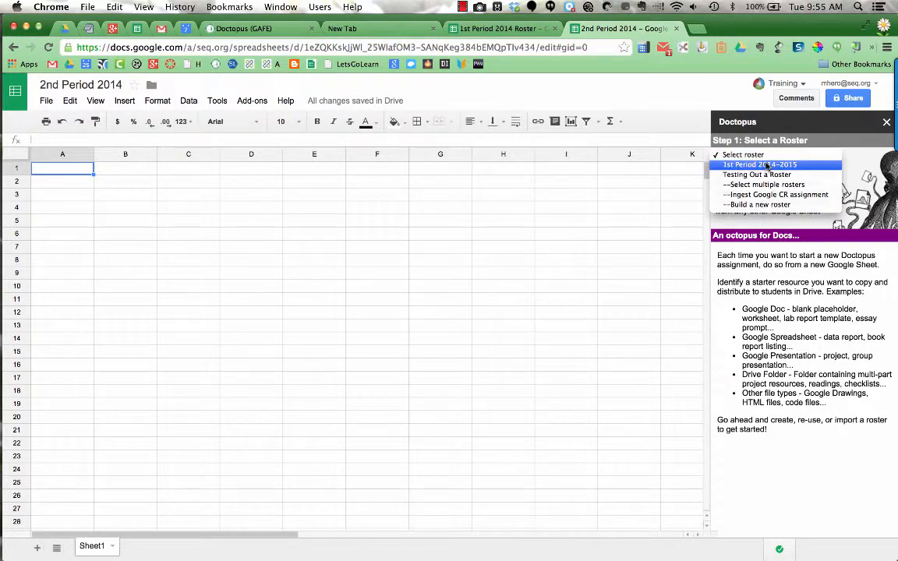
left_click(762, 205)
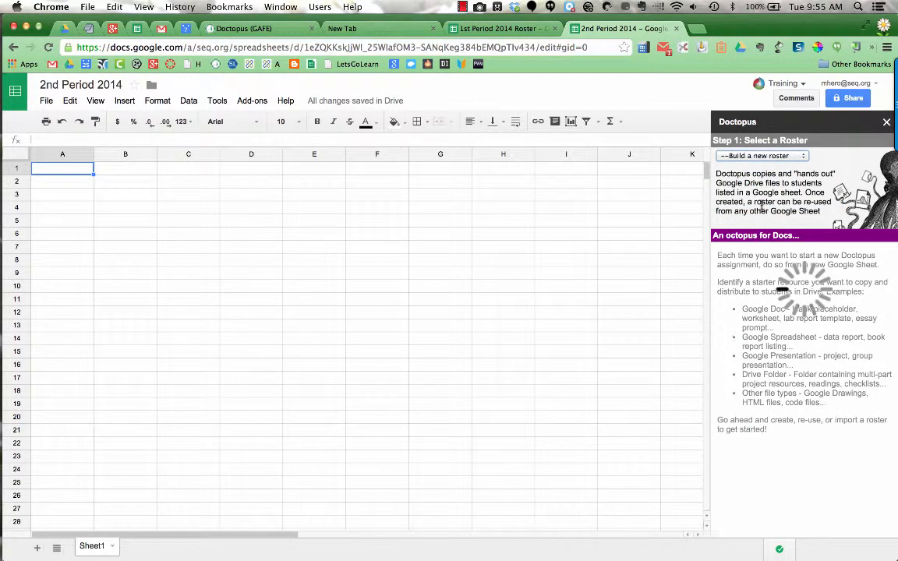
left_click(749, 169)
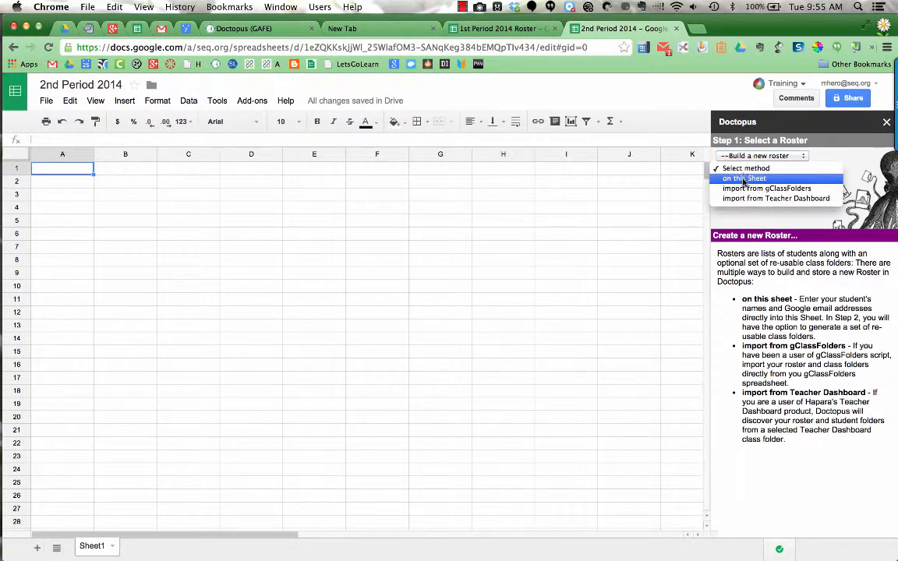
left_click(743, 178)
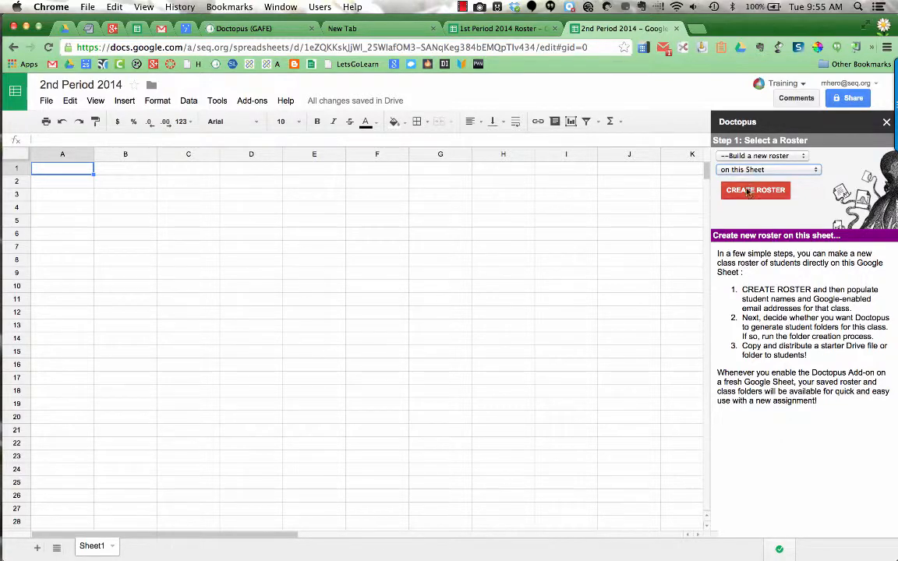
left_click(754, 192)
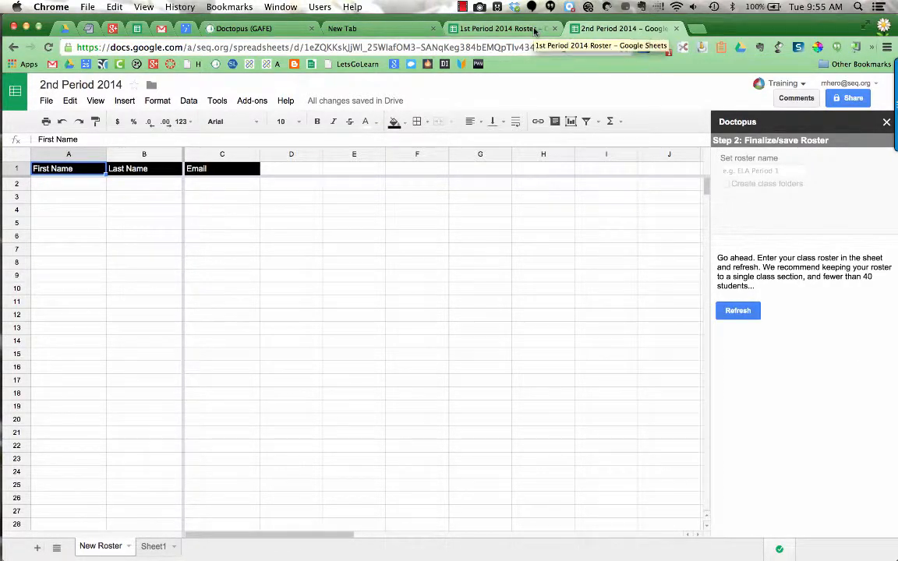
Step: Copy the four students' names and emails (A2:C5) from 1st Period 2014 Roster into 2nd Period 2014's New Roster from A2, and refresh Doctopus
left_click(499, 28)
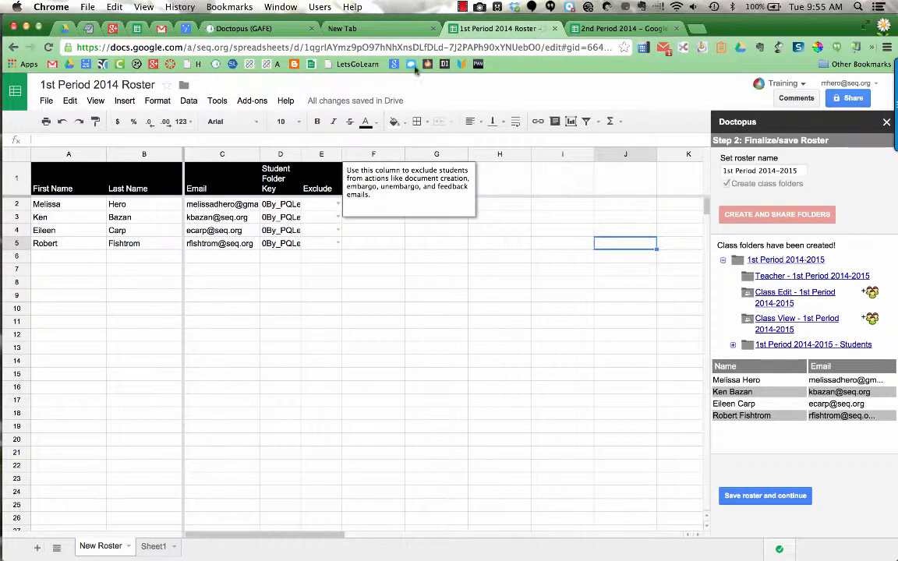
left_click_drag(69, 204, 212, 243)
key("super+c")
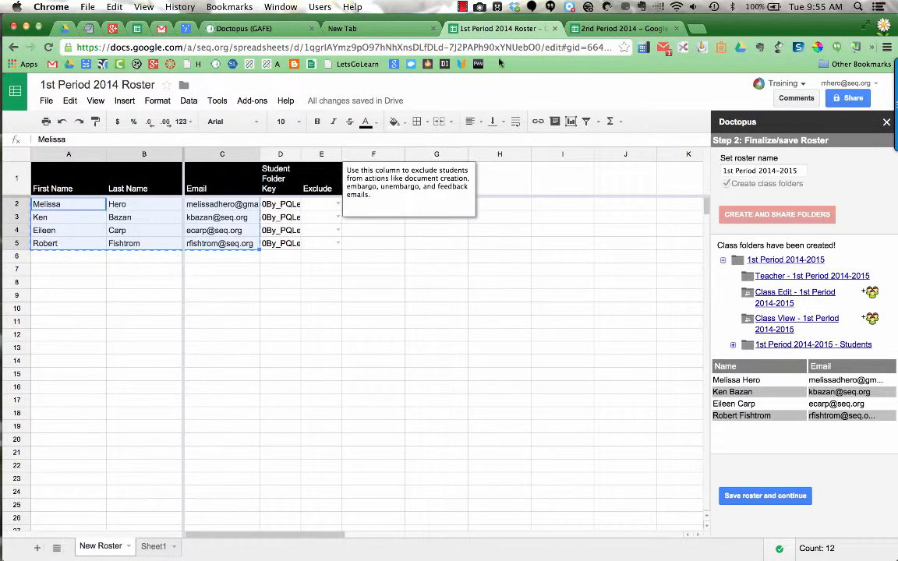
left_click(376, 28)
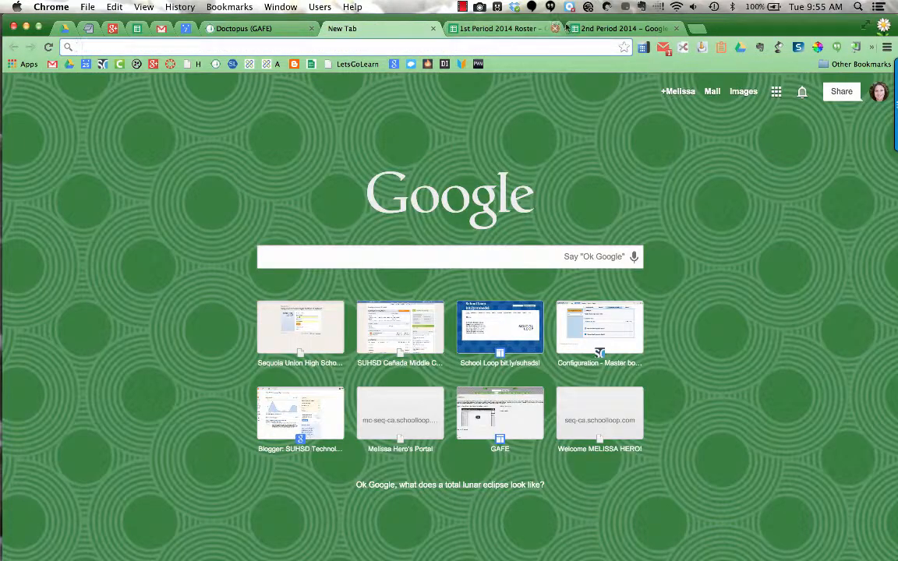
left_click(595, 29)
left_click(74, 186)
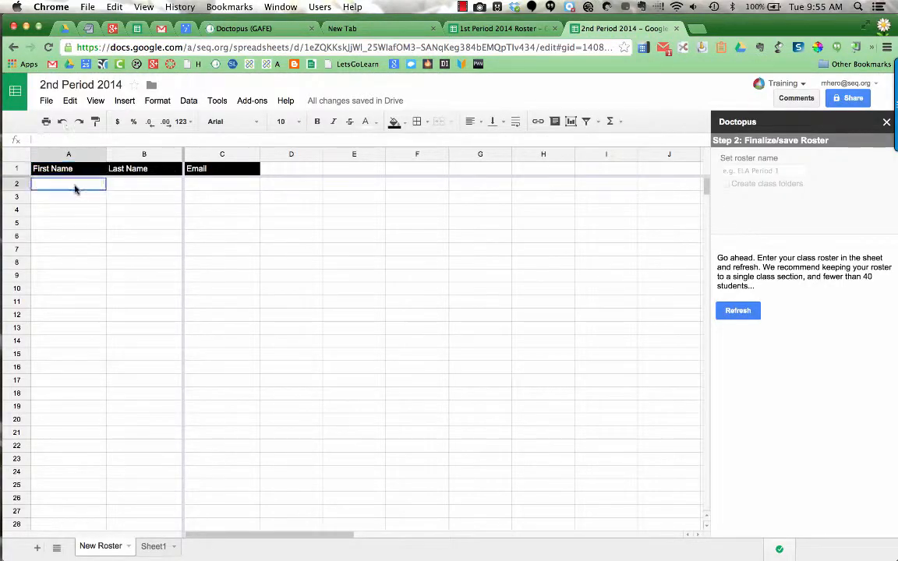
right_click(74, 186)
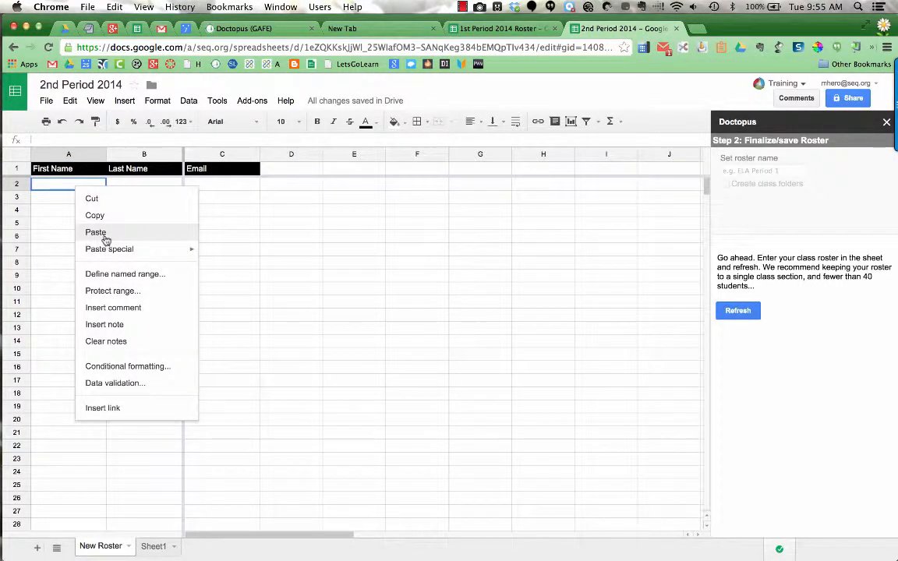
left_click(98, 232)
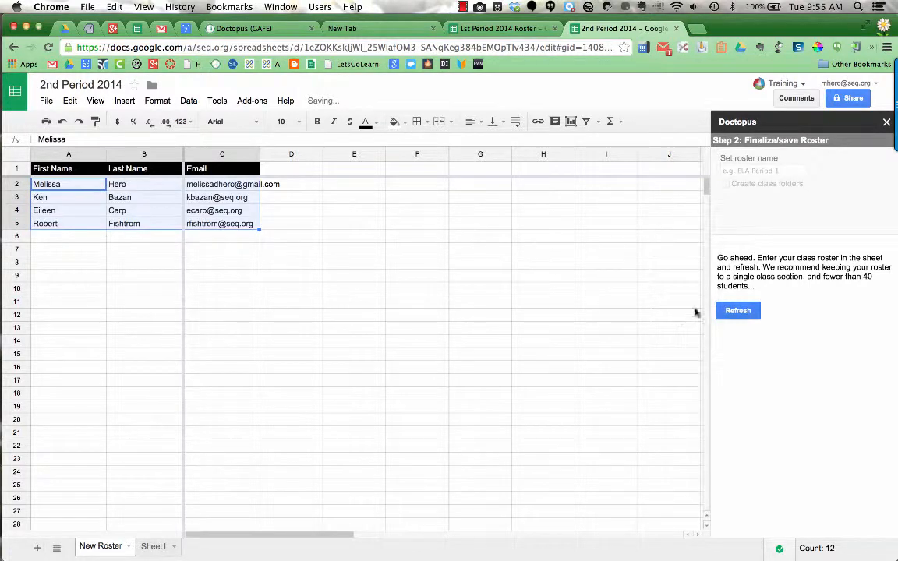
left_click(745, 312)
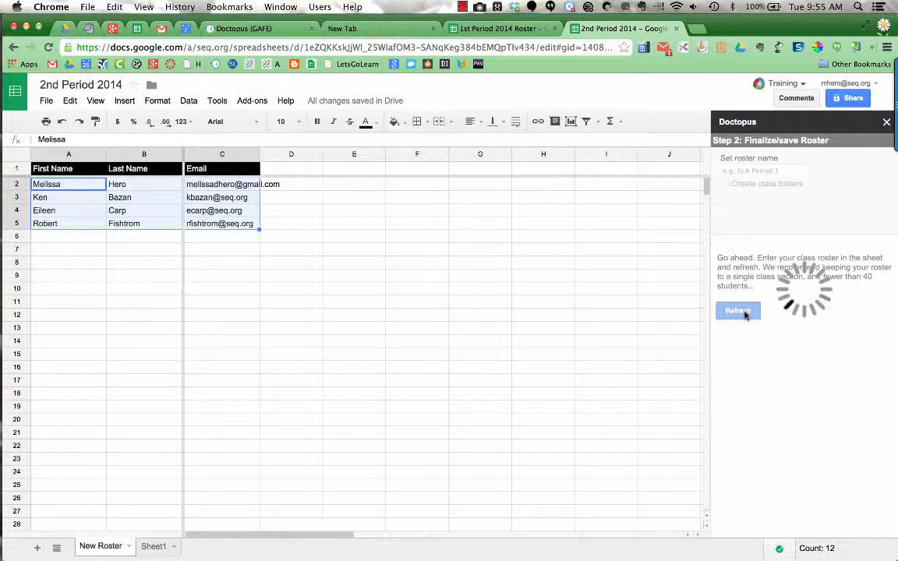
Step: Name the roster "2nd Period 2014-2015", enable class folder creation, and create and share its folders
left_click(755, 173)
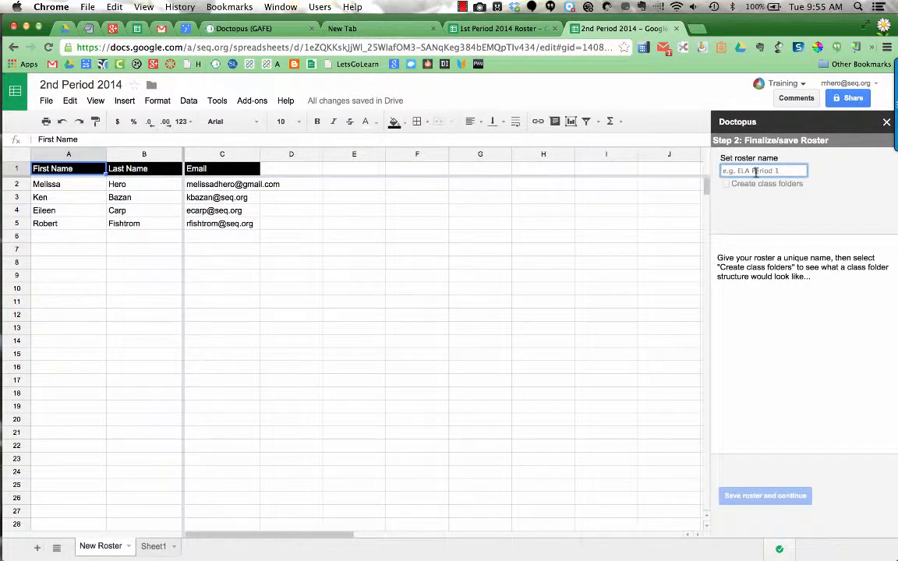
type("2nd Period ")
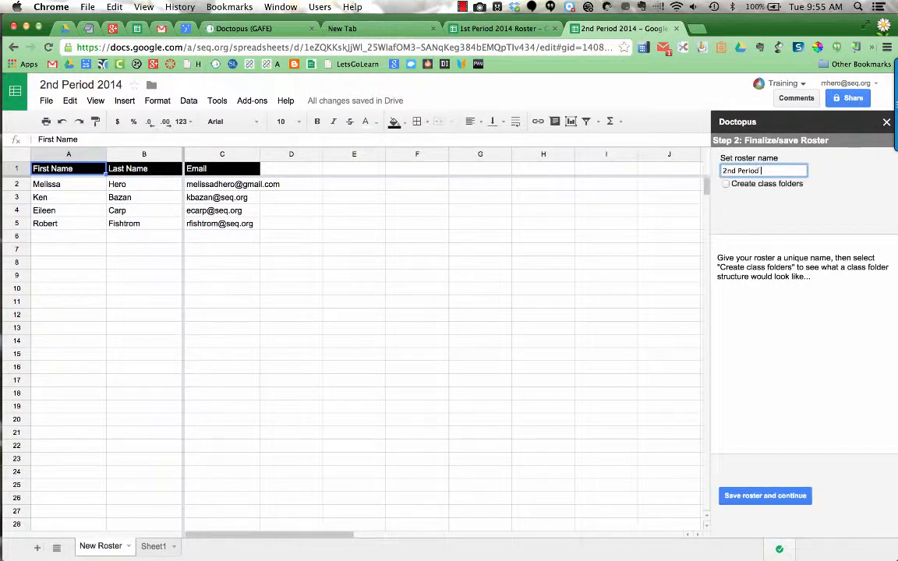
type("2014-2015")
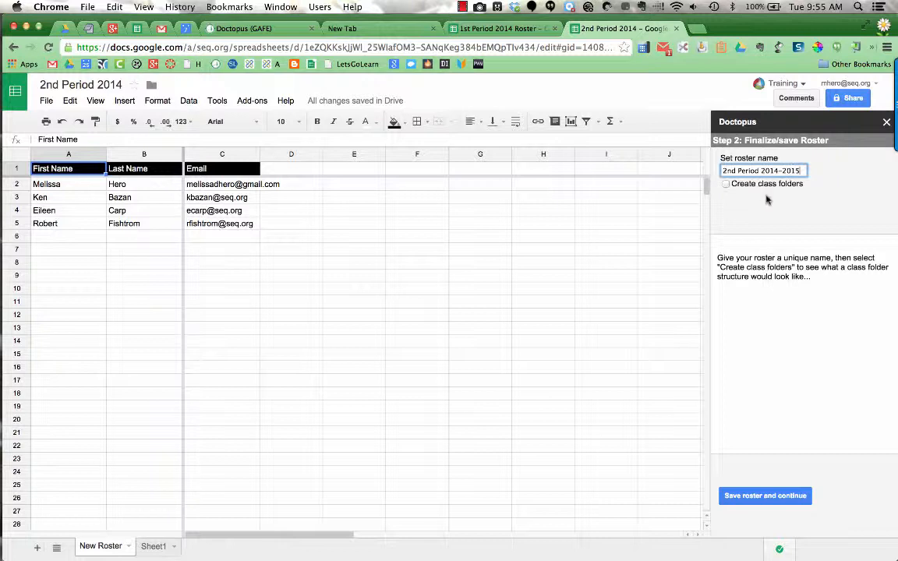
left_click(726, 184)
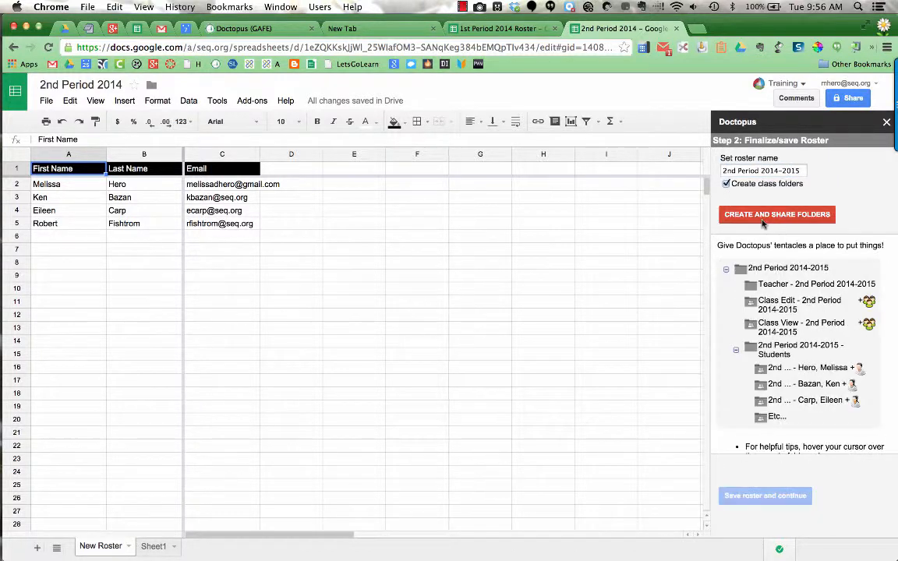
left_click(760, 216)
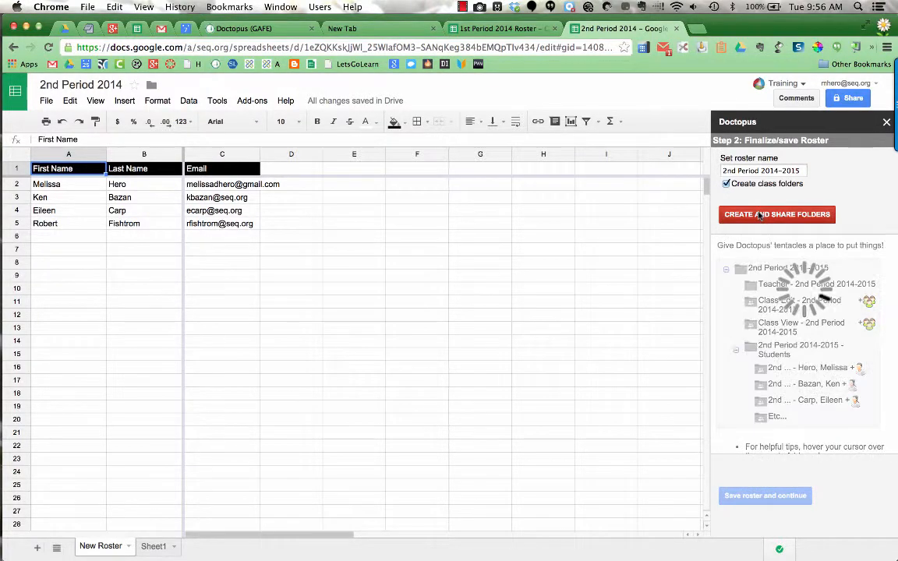